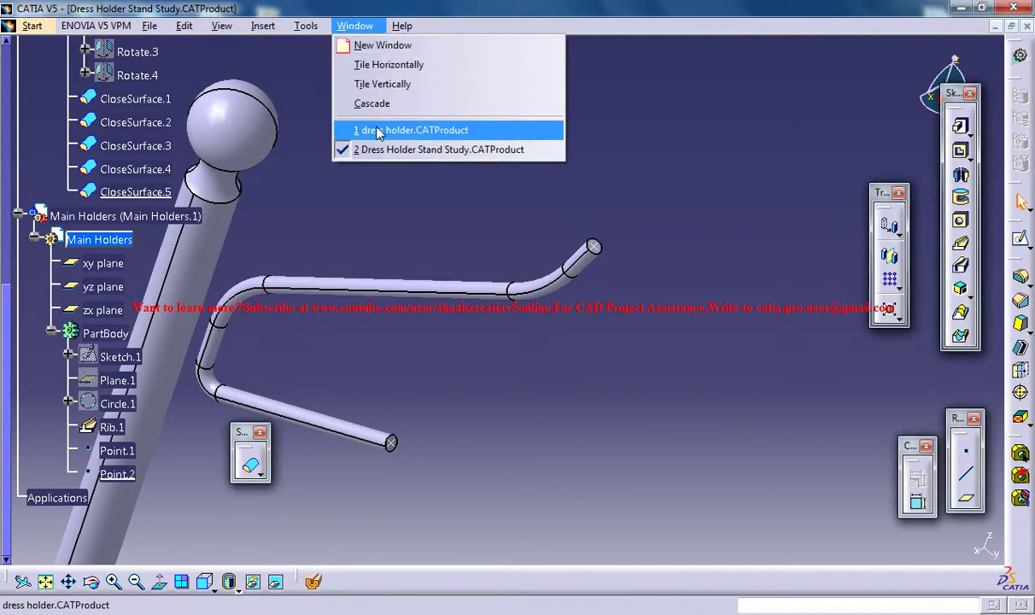
# Inspect the finished dress holder model, then return to the Dress Holder Stand Study model
pyautogui.click(362, 129)
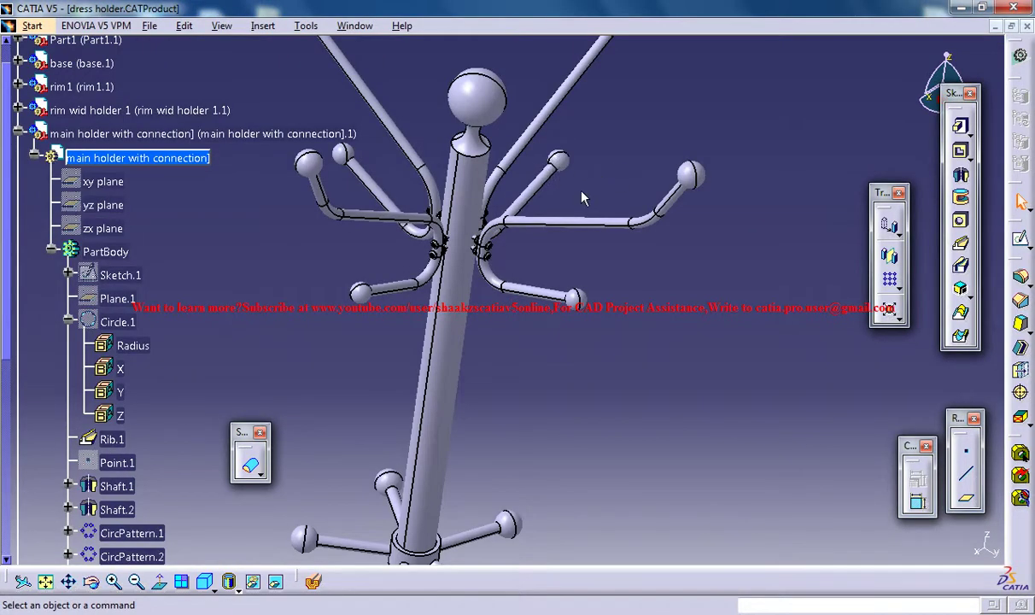
pyautogui.moveTo(614, 176); pyautogui.dragTo(559, 228, button='middle')
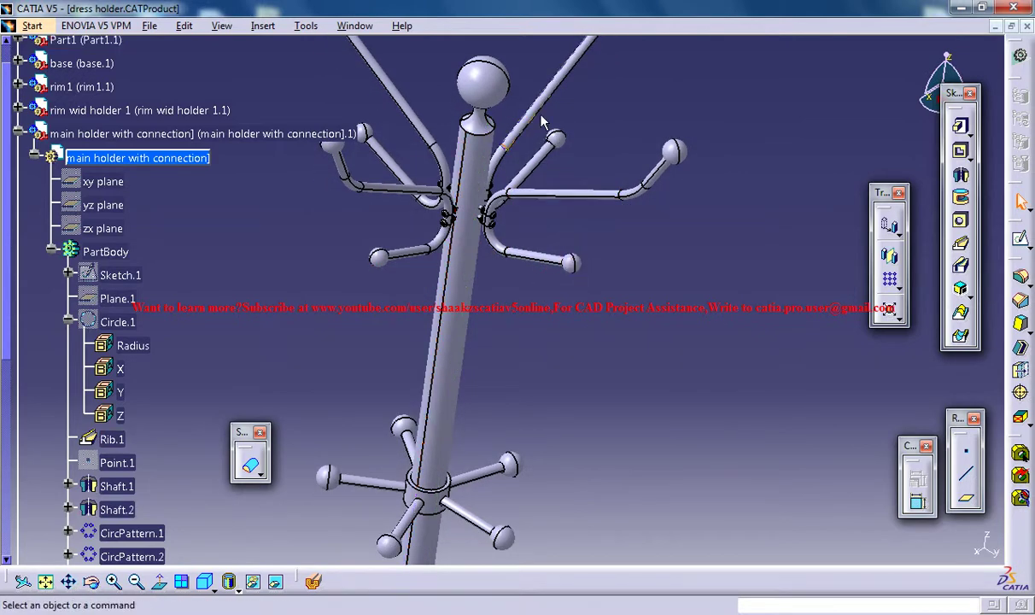
pyautogui.click(352, 27)
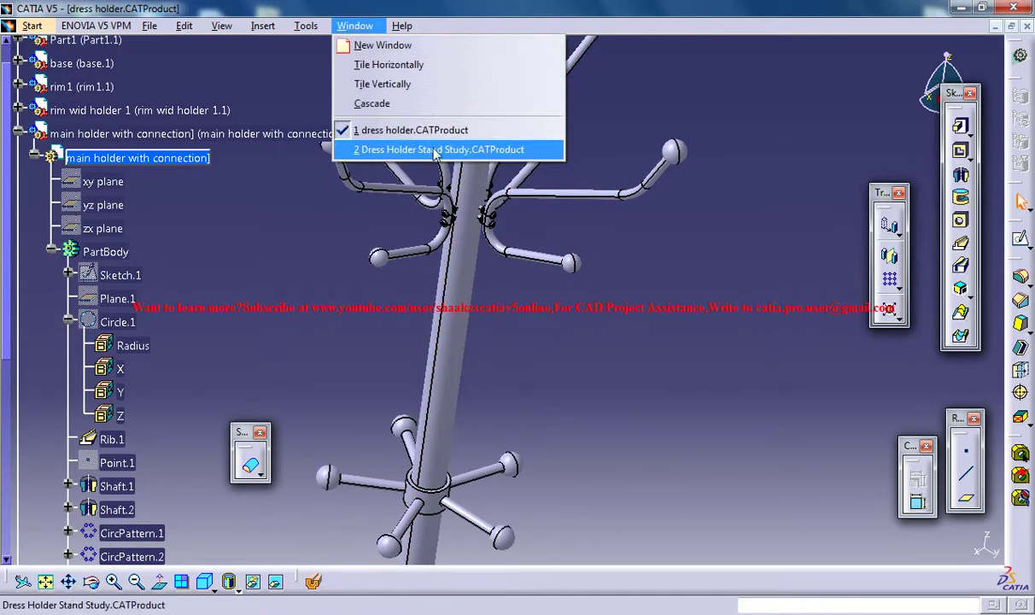
pyautogui.click(461, 151)
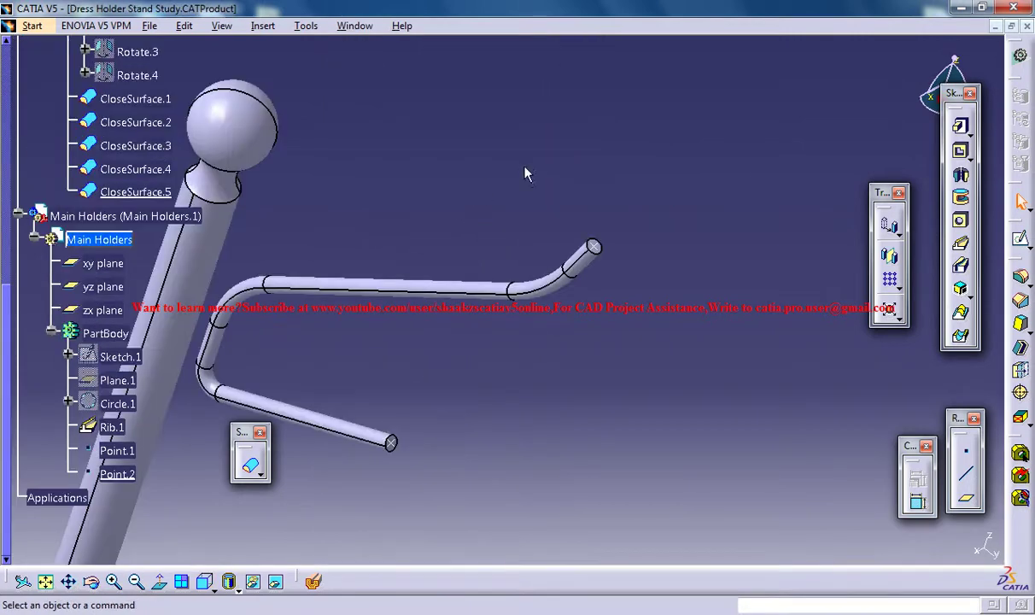
pyautogui.moveTo(468, 232)
pyautogui.mouseDown(button='middle')
pyautogui.moveTo(589, 160)
pyautogui.moveTo(561, 201)
pyautogui.moveTo(543, 189)
pyautogui.moveTo(609, 165)
pyautogui.mouseUp(button='middle')
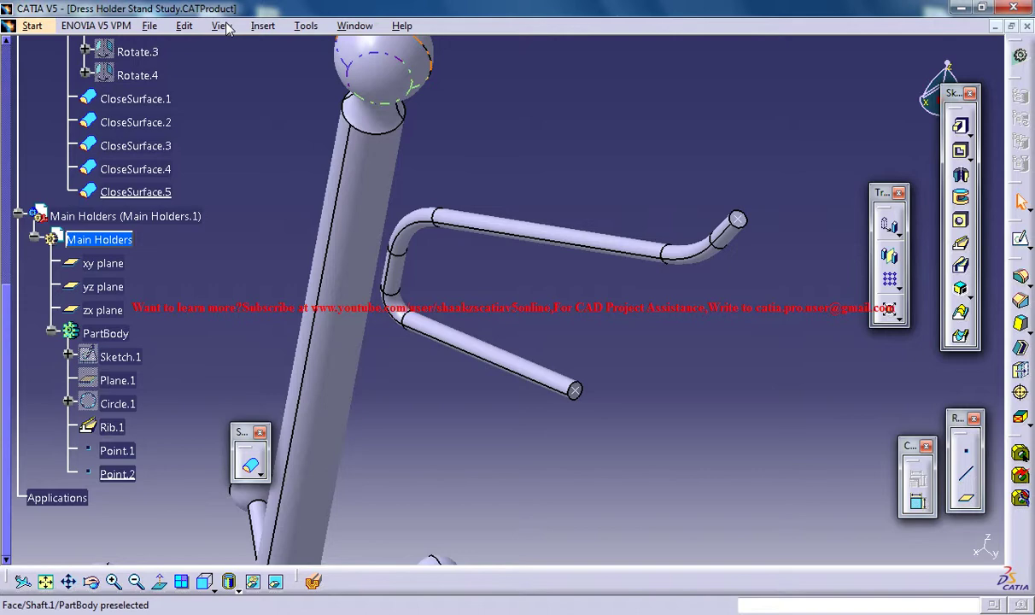
# In Generative Shape Design, create a full 0.02m sphere centred on Point.1
pyautogui.click(32, 26)
pyautogui.moveTo(128, 83)
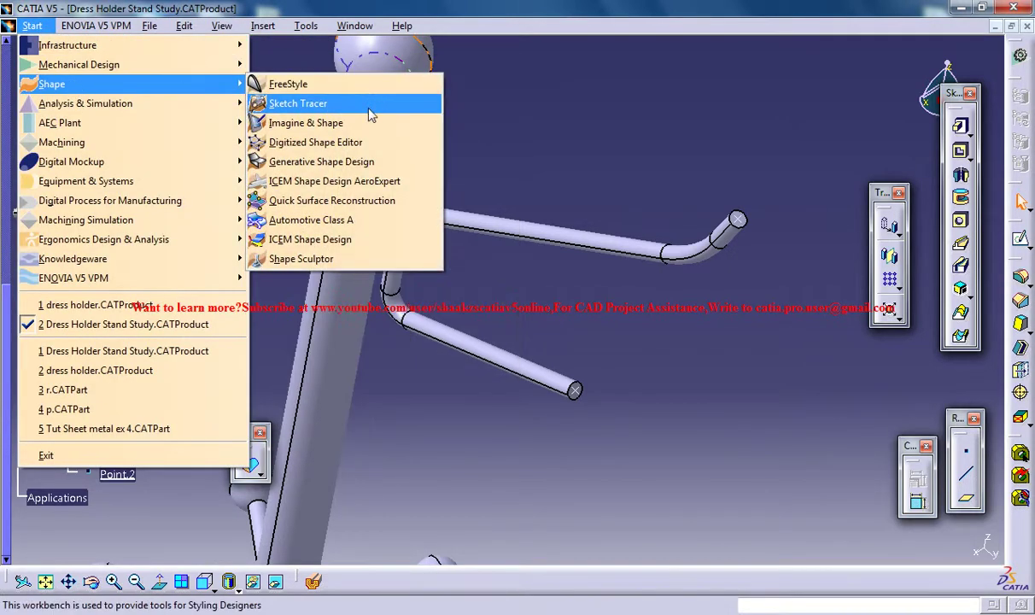
pyautogui.click(342, 161)
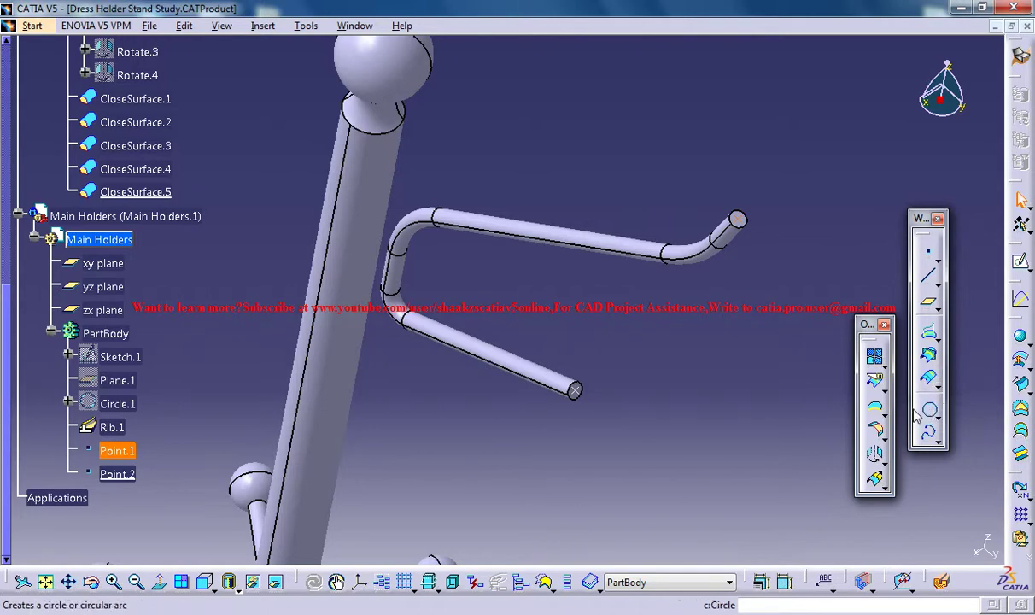
pyautogui.press('Return')
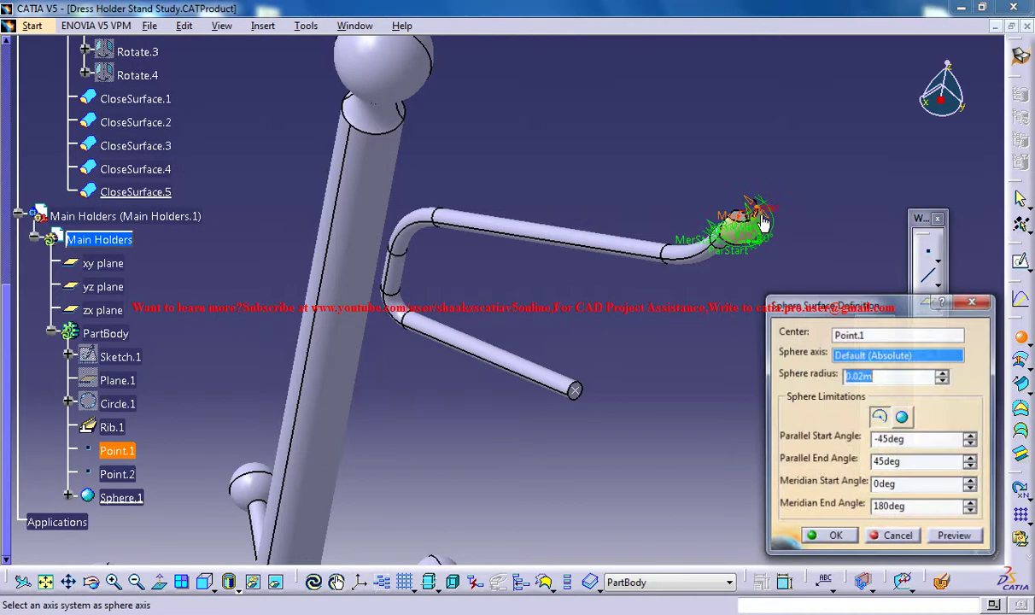
pyautogui.click(903, 417)
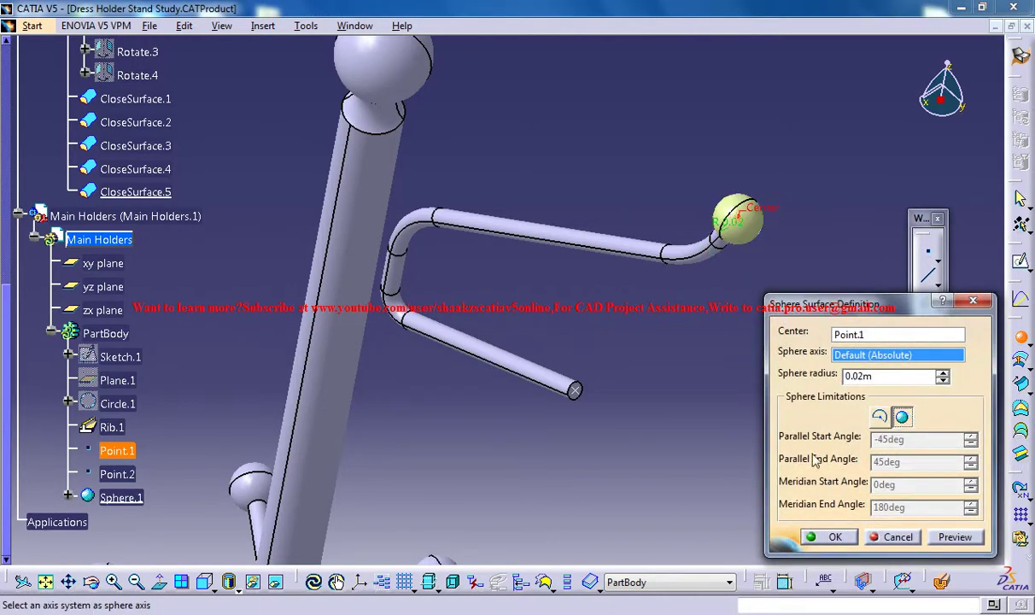
pyautogui.click(832, 537)
# Add a second full 0.02m sphere, Sphere.2, centred on Point.2
pyautogui.click(577, 395)
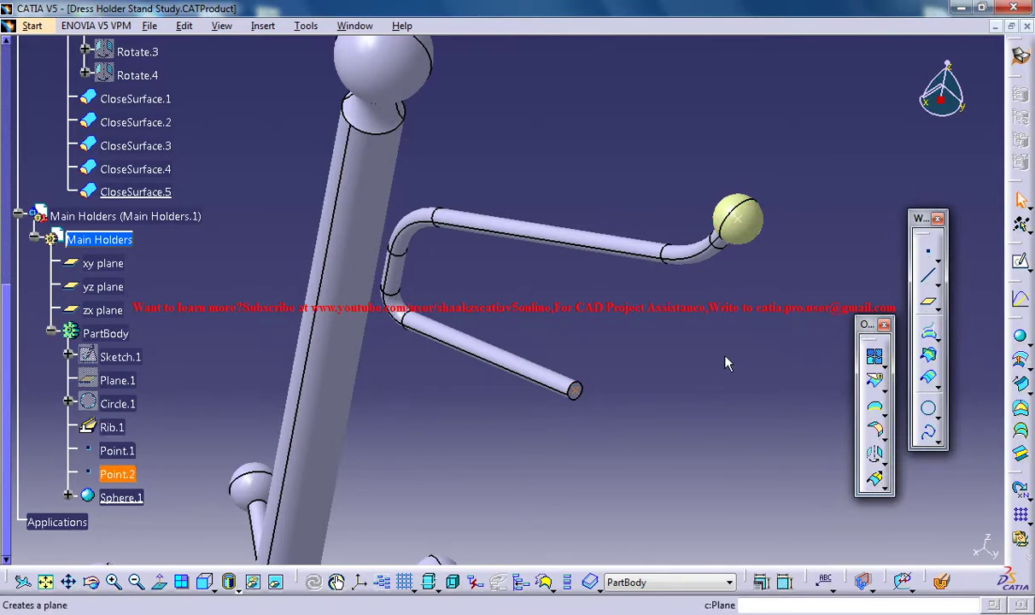
pyautogui.click(1021, 336)
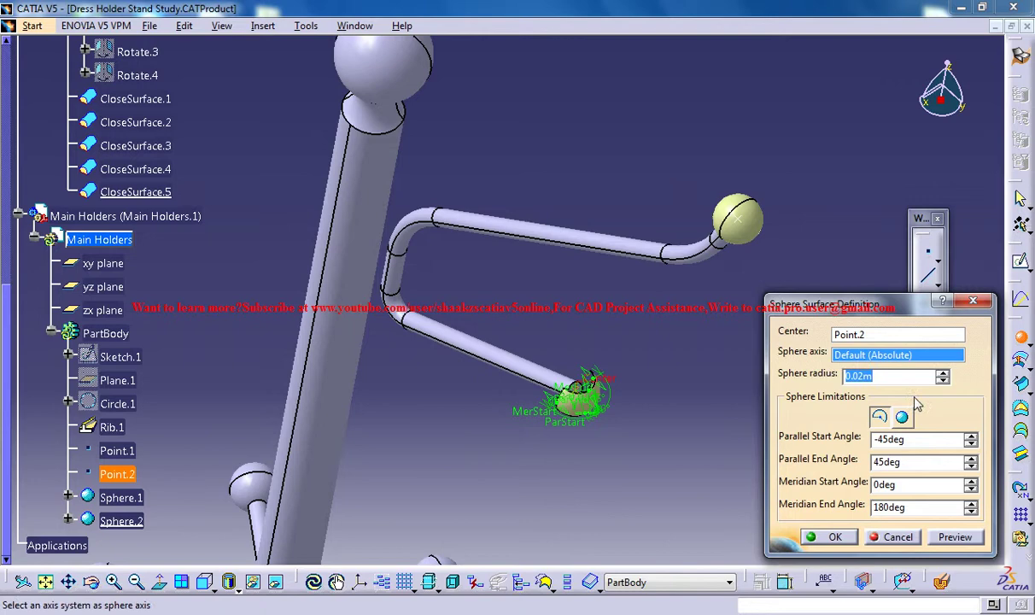
pyautogui.click(901, 415)
pyautogui.click(828, 536)
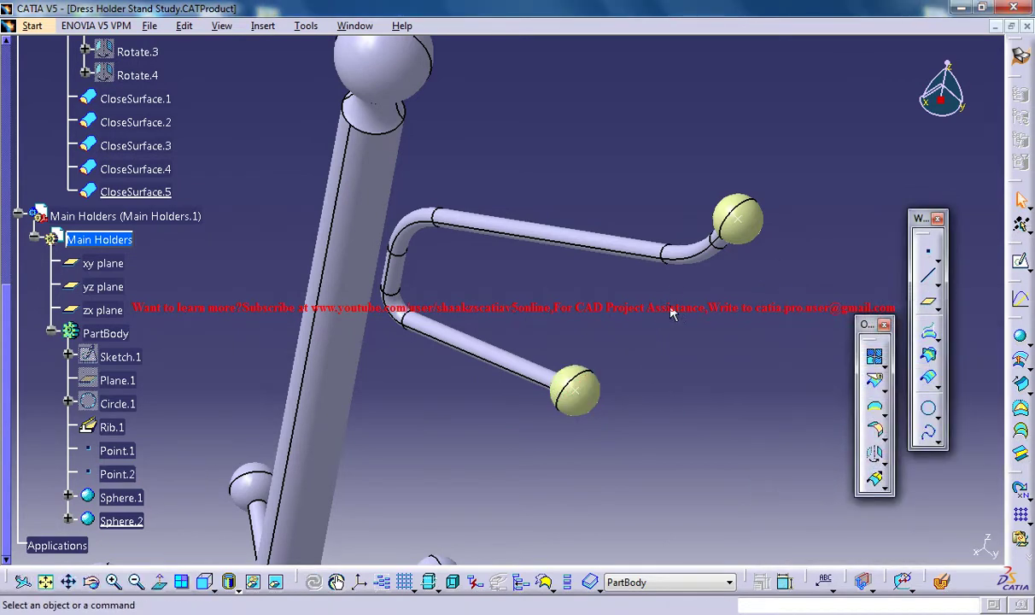
pyautogui.moveTo(572, 111); pyautogui.dragTo(579, 113, button='middle')
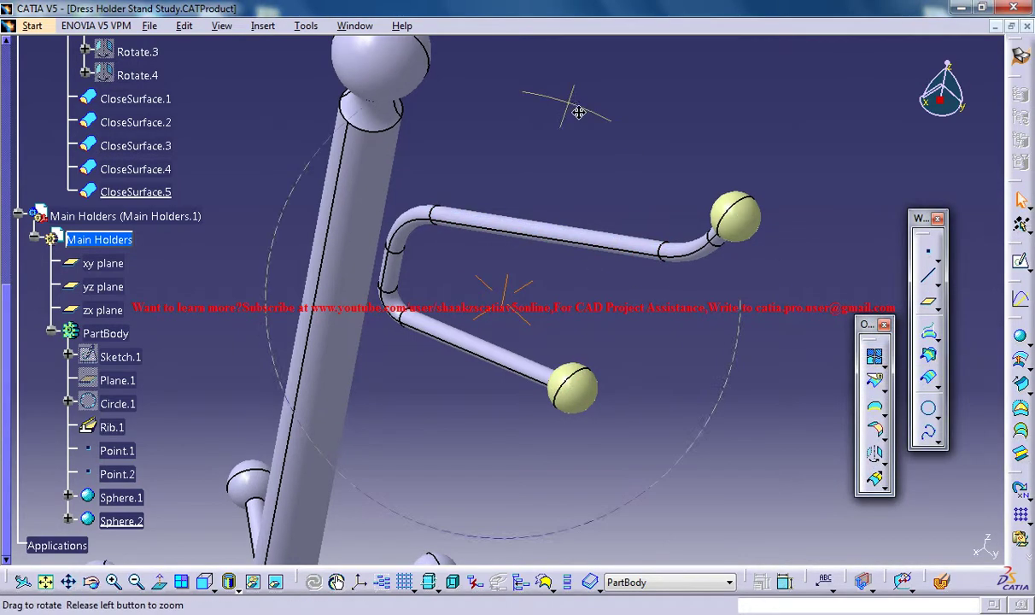
pyautogui.moveTo(603, 159); pyautogui.dragTo(589, 174, button='middle')
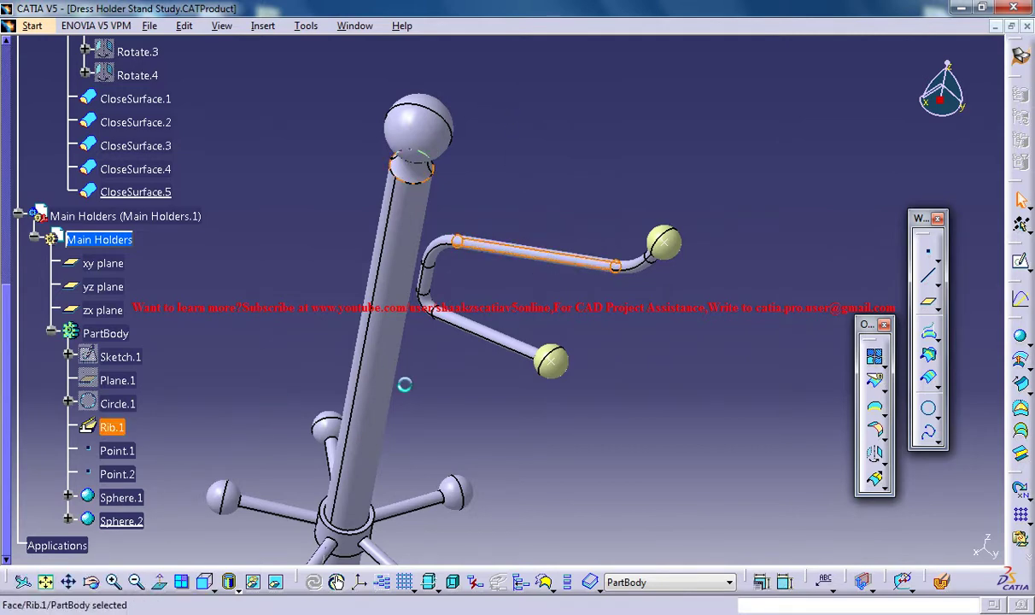
# Select the holder arm Rib.1 and browse the Insert features list, then clear the selection
pyautogui.click(355, 271)
pyautogui.click(258, 26)
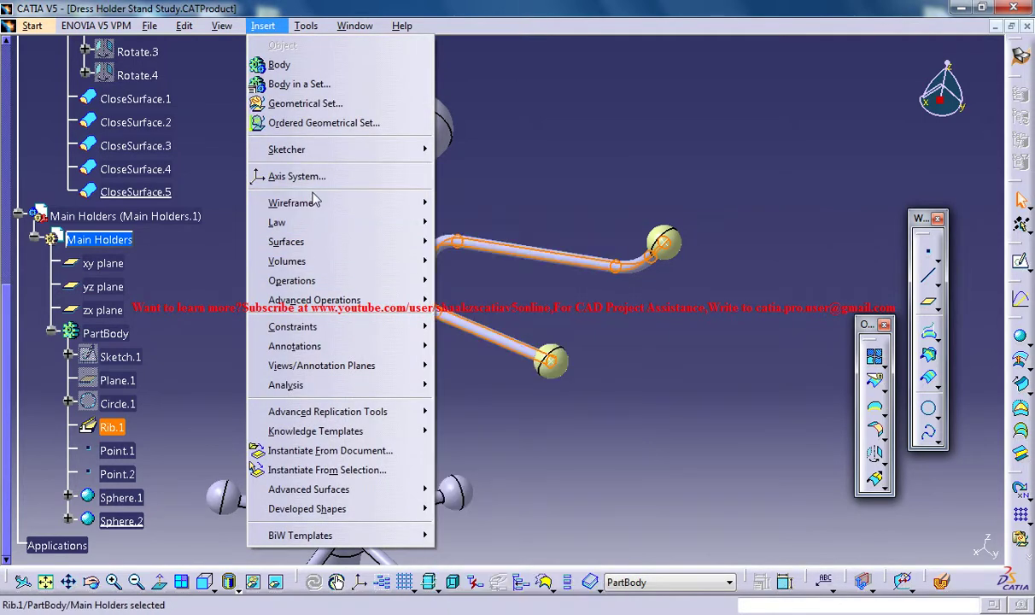
pyautogui.click(531, 173)
pyautogui.click(530, 173)
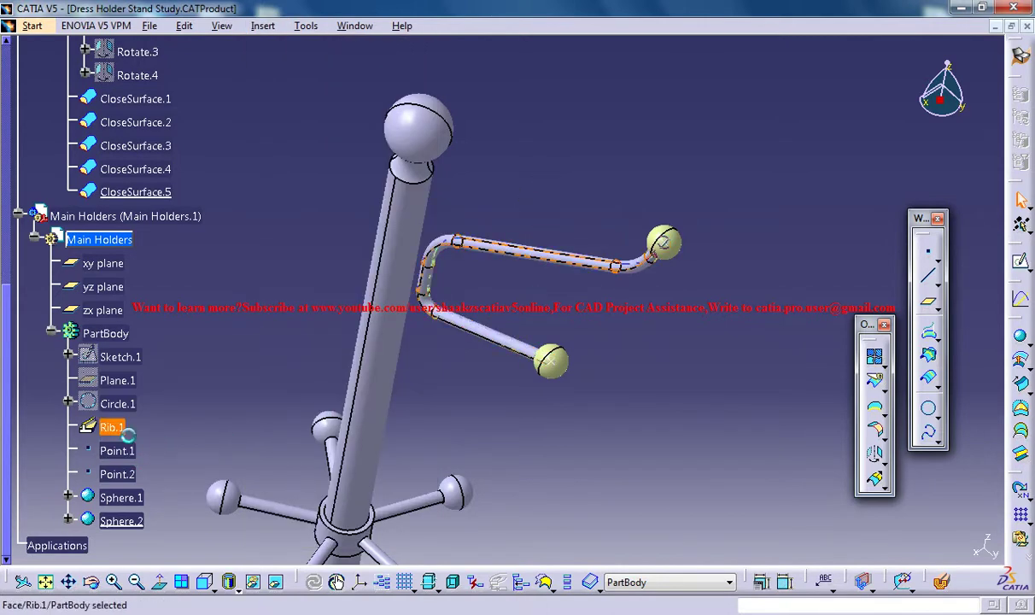
pyautogui.click(262, 26)
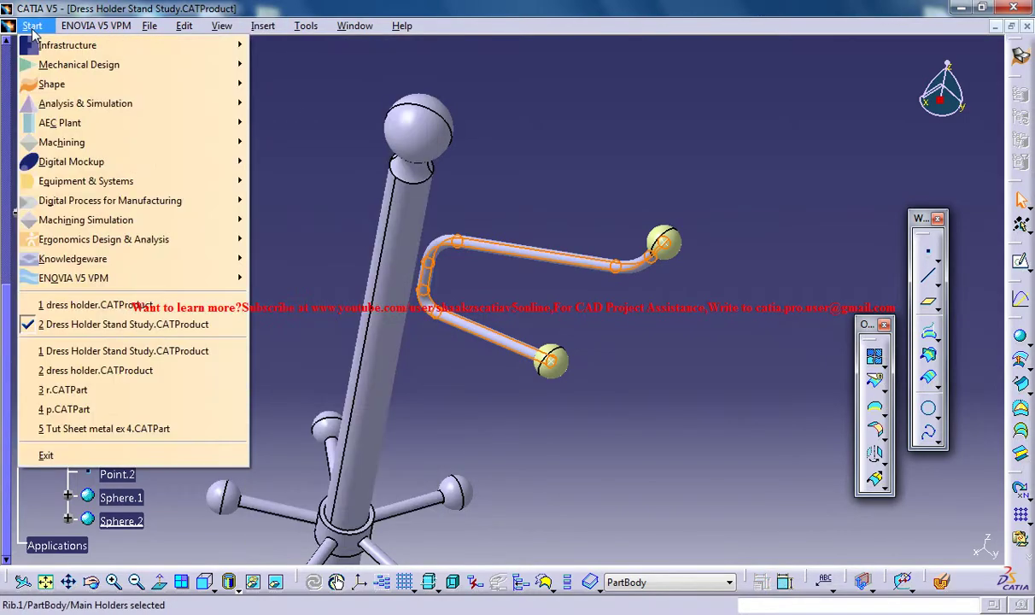
# Switch to Part Design, select Rib.1 and bring up the Transformation Features list
pyautogui.click(32, 25)
pyautogui.click(32, 26)
pyautogui.moveTo(78, 68)
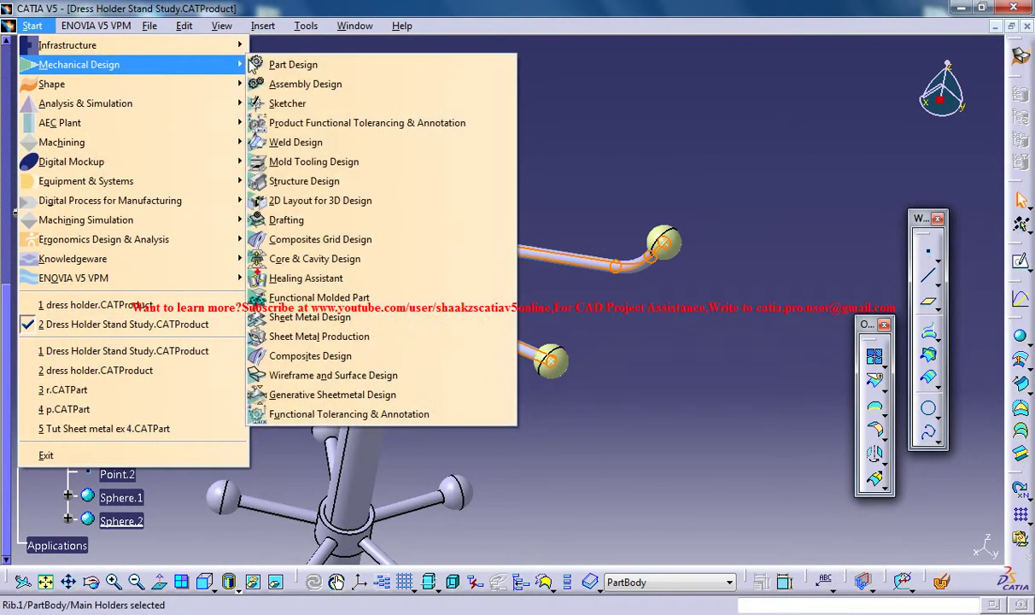
pyautogui.click(286, 63)
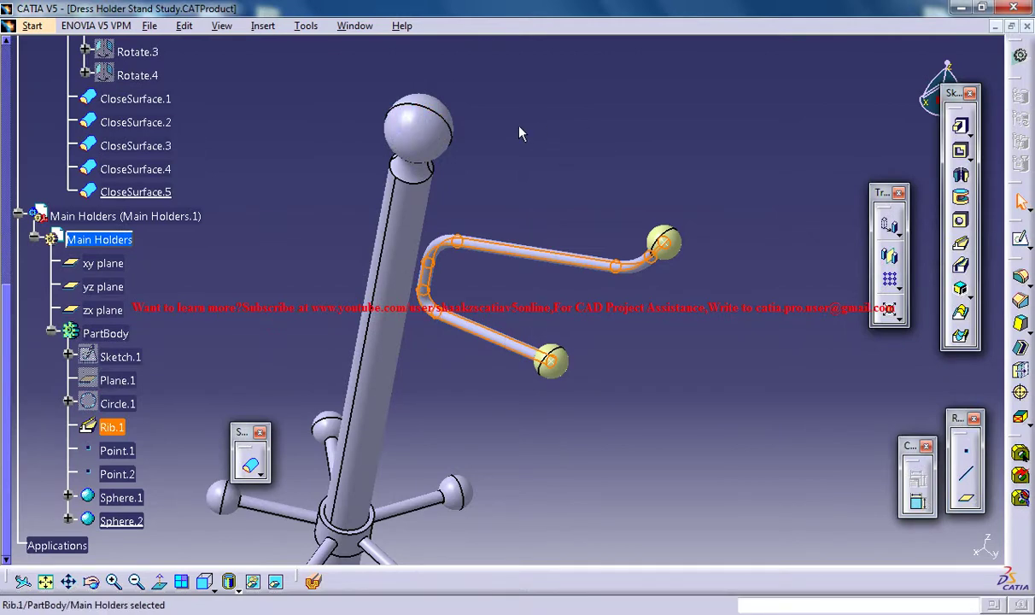
pyautogui.click(115, 429)
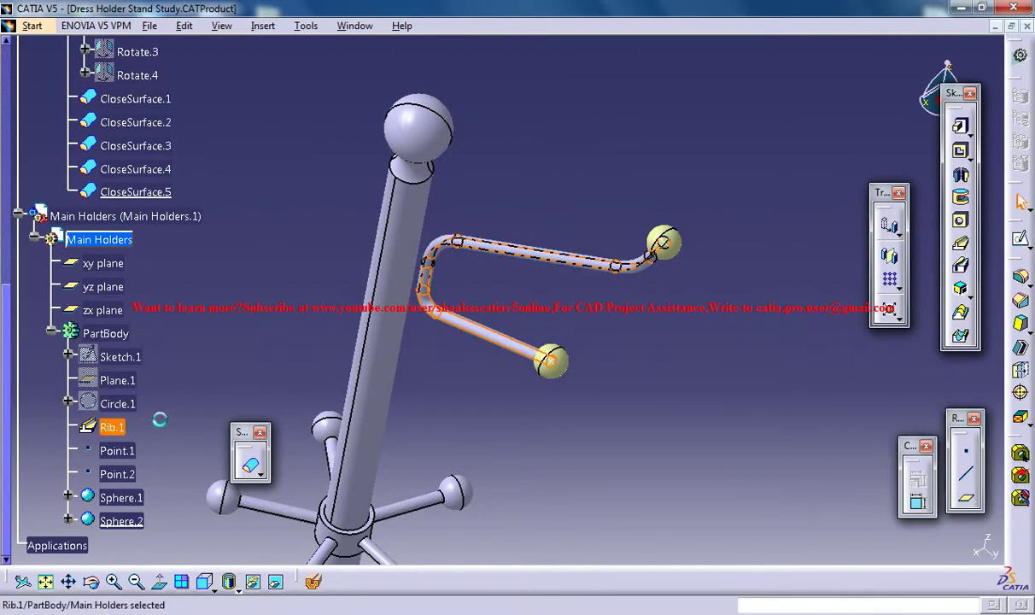
pyautogui.click(265, 26)
# Pattern Rib.1 circularly as a Complete crown of 5 instances about the Z Axis
pyautogui.moveTo(393, 319)
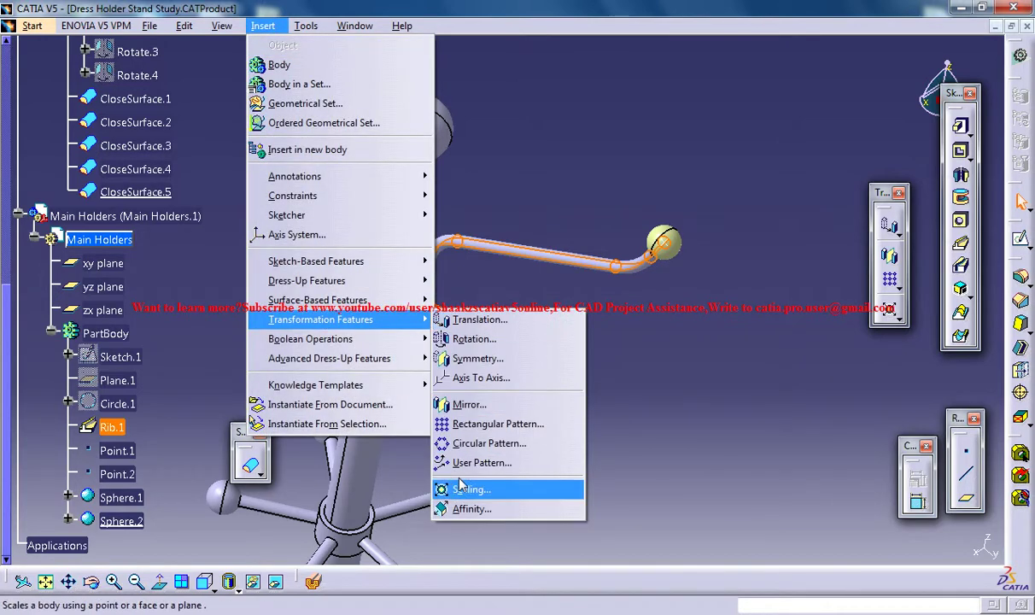
pyautogui.click(475, 443)
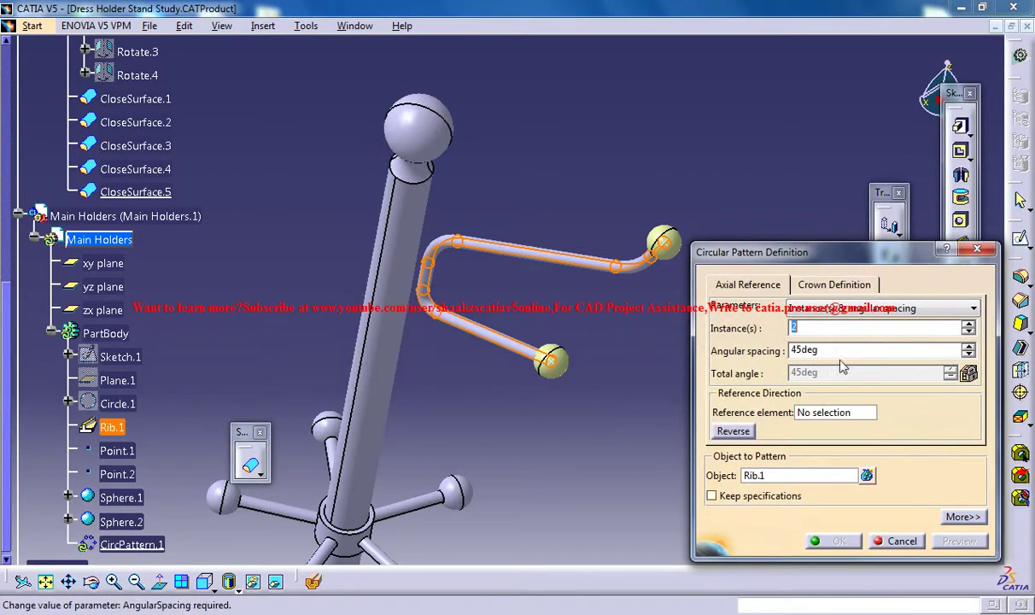
pyautogui.rightClick(830, 413)
pyautogui.click(857, 478)
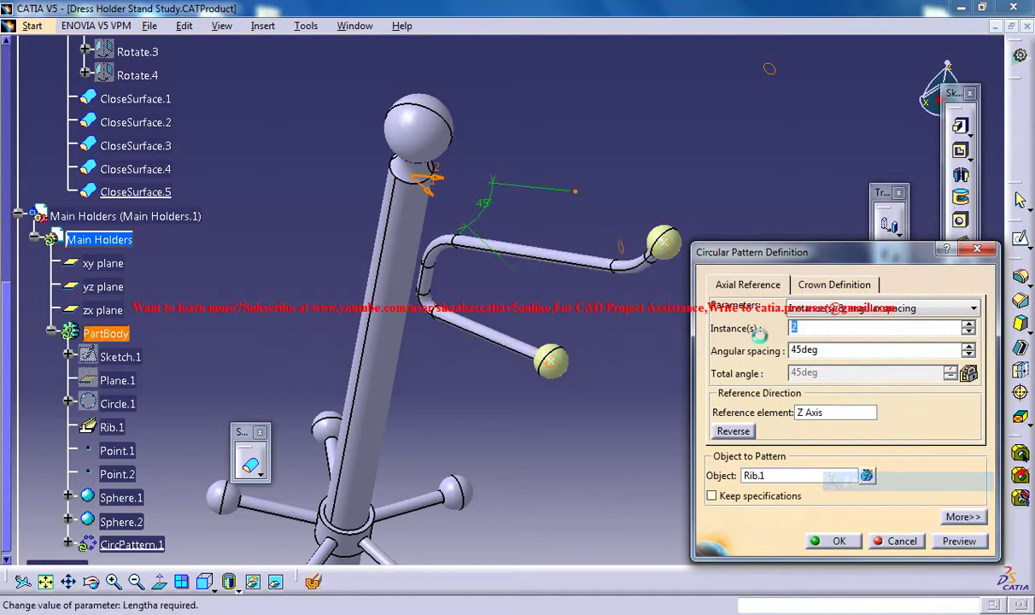
pyautogui.click(841, 309)
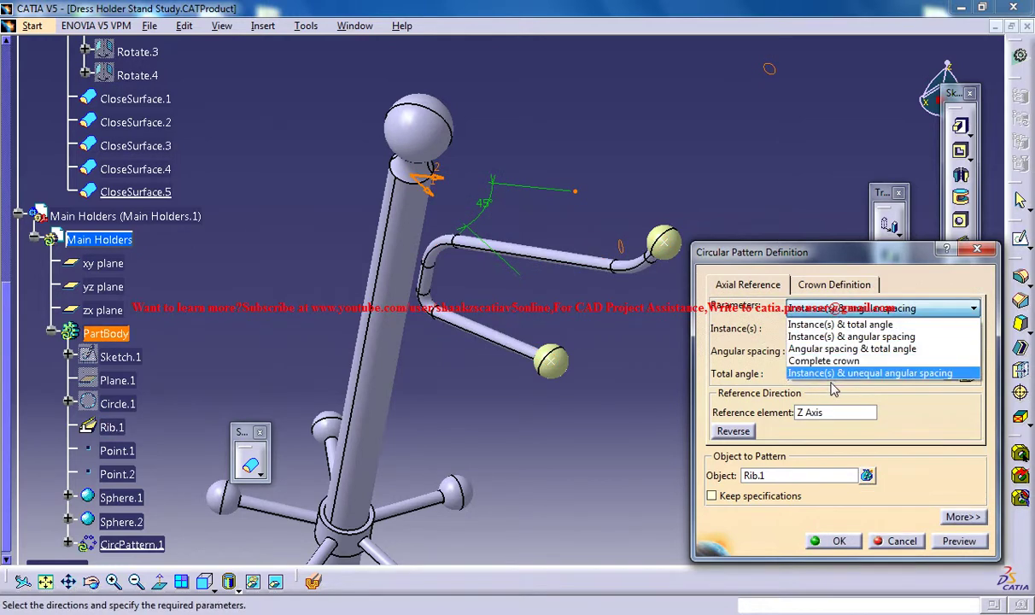
pyautogui.click(799, 360)
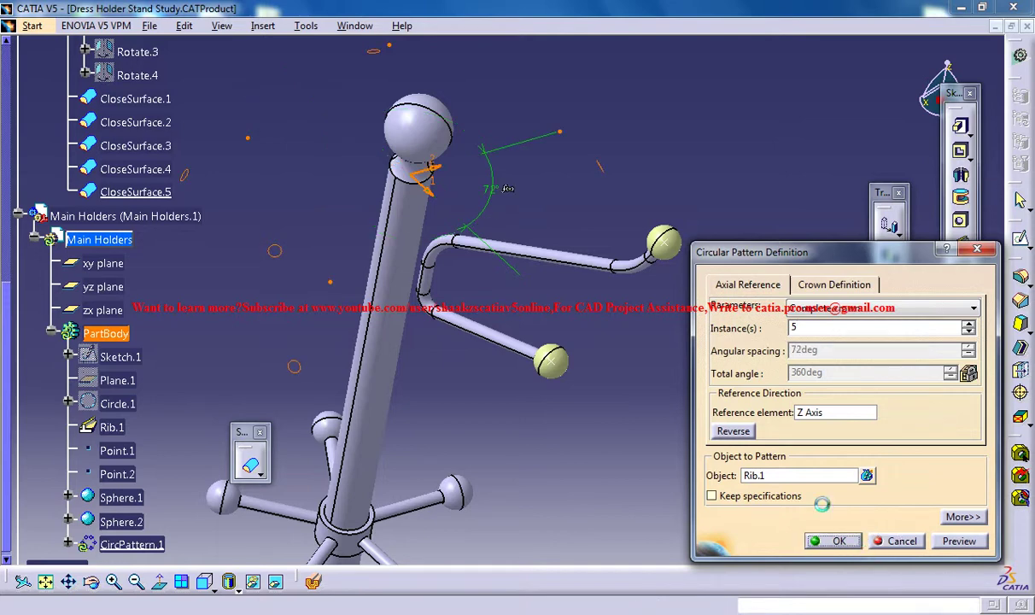
pyautogui.click(838, 541)
pyautogui.moveTo(635, 162); pyautogui.dragTo(681, 175, button='middle')
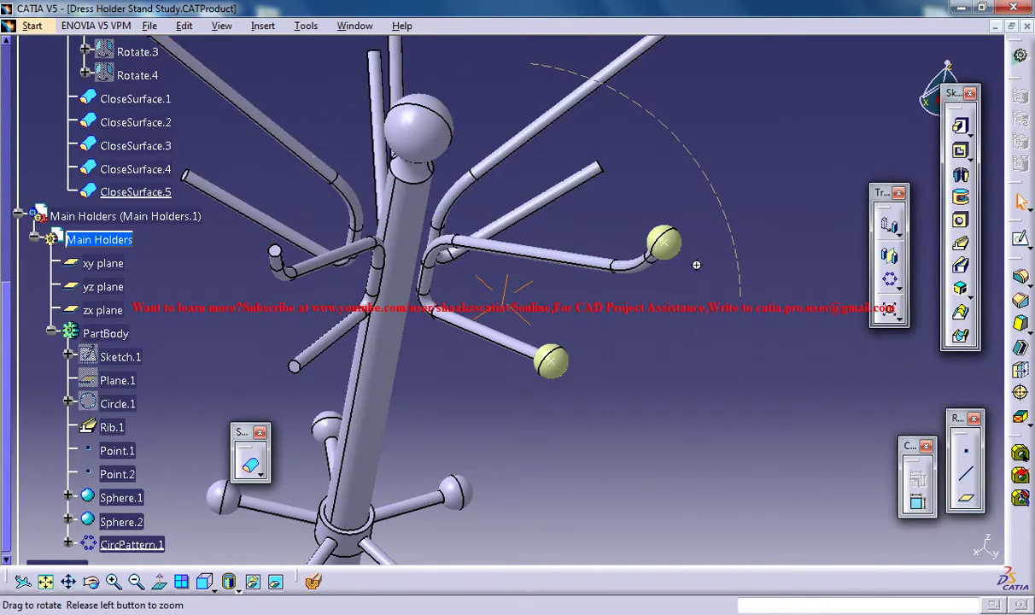
pyautogui.moveTo(696, 265); pyautogui.dragTo(699, 246, button='middle')
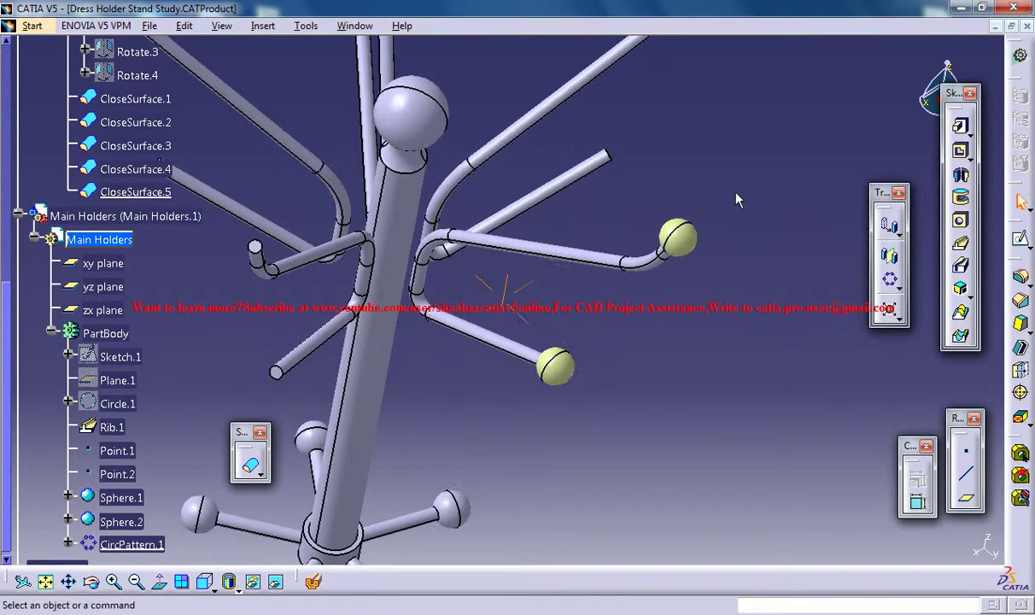
# Select both arm-end spheres and switch to Generative Shape Design
pyautogui.click(700, 244)
pyautogui.keyDown('ctrl'); pyautogui.click(569, 367); pyautogui.keyUp('ctrl')
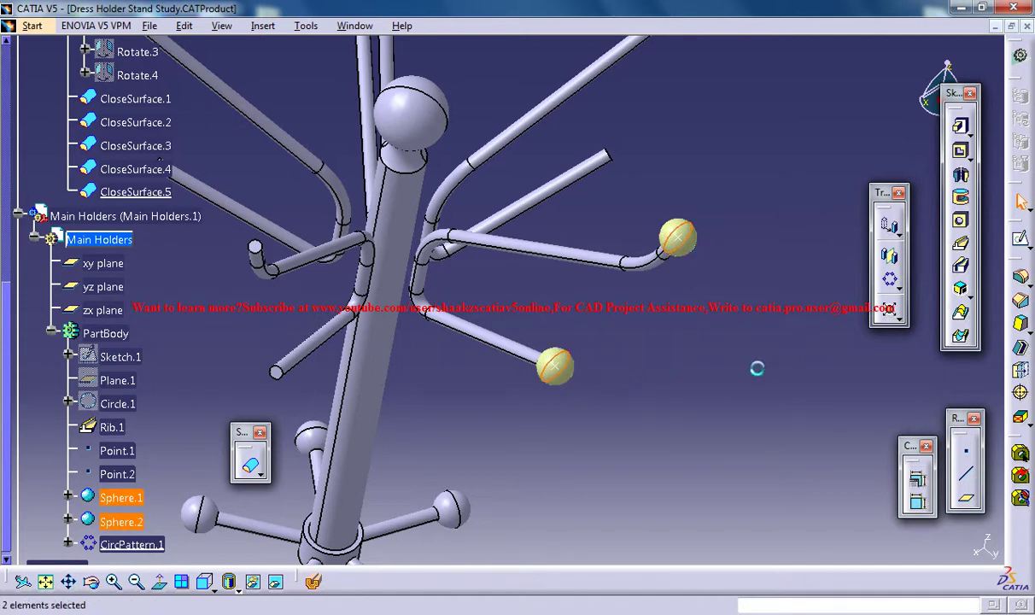
pyautogui.click(220, 27)
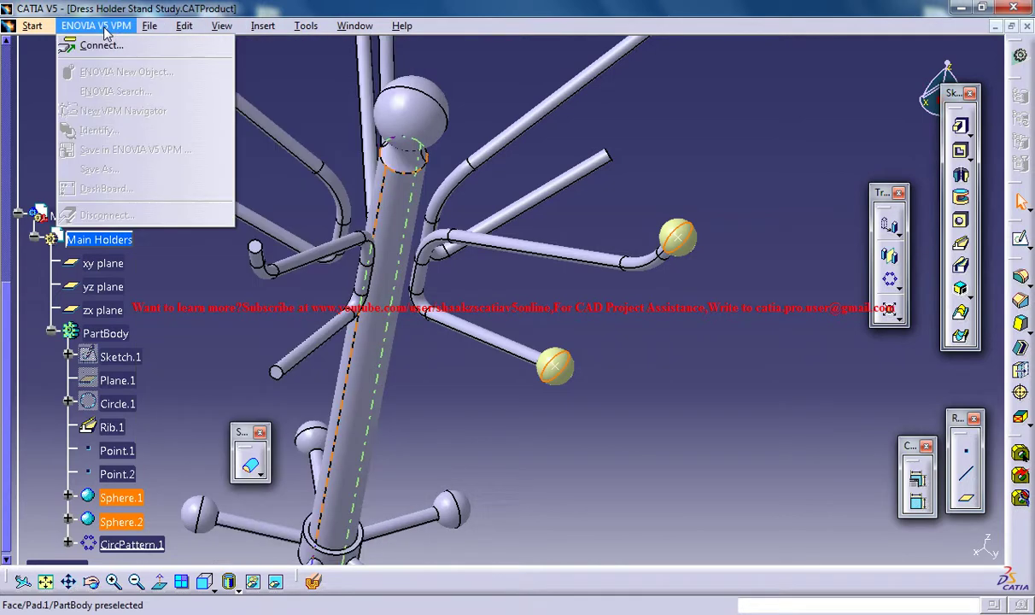
pyautogui.moveTo(76, 90)
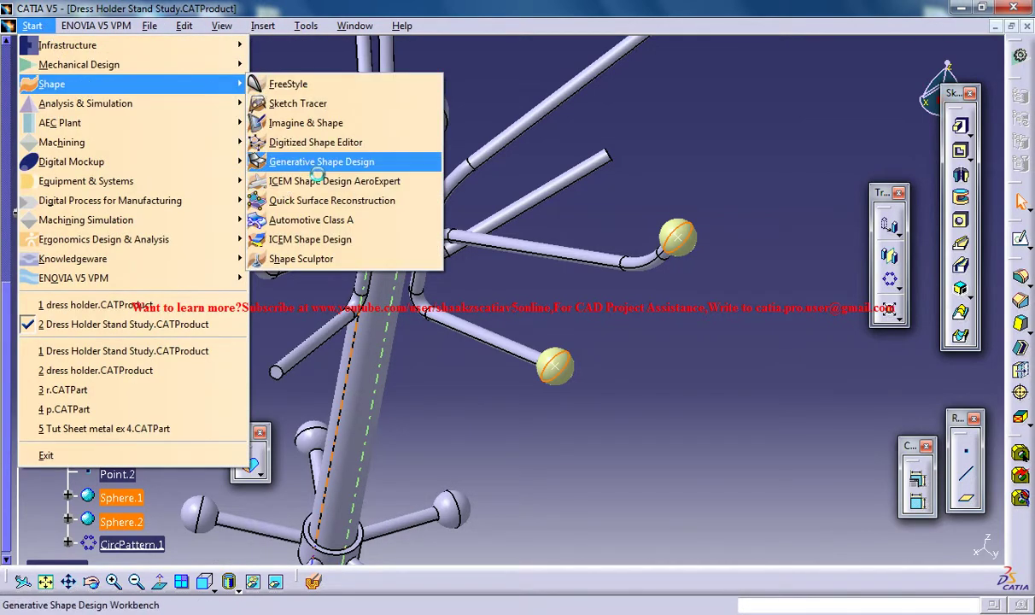
pyautogui.click(311, 161)
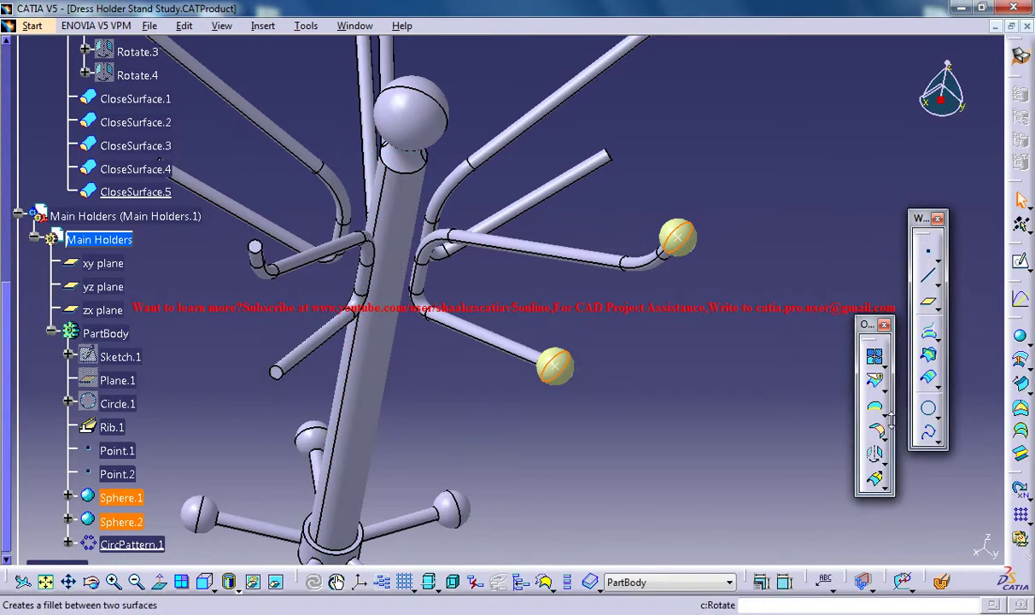
# Rotate the two spheres 72° about the Z Axis with Repeat object after OK checked
pyautogui.click(264, 28)
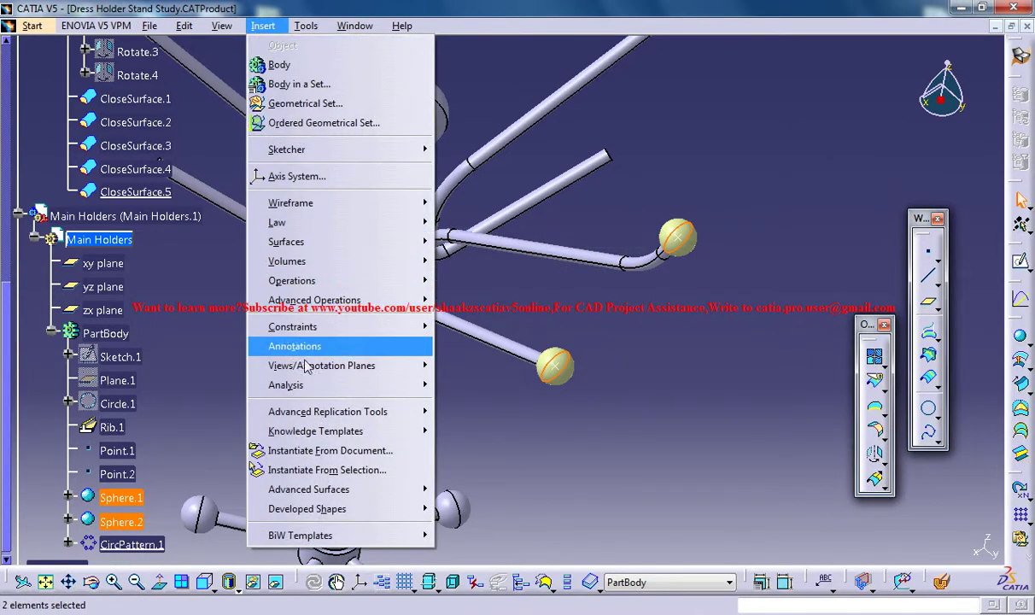
pyautogui.moveTo(341, 280)
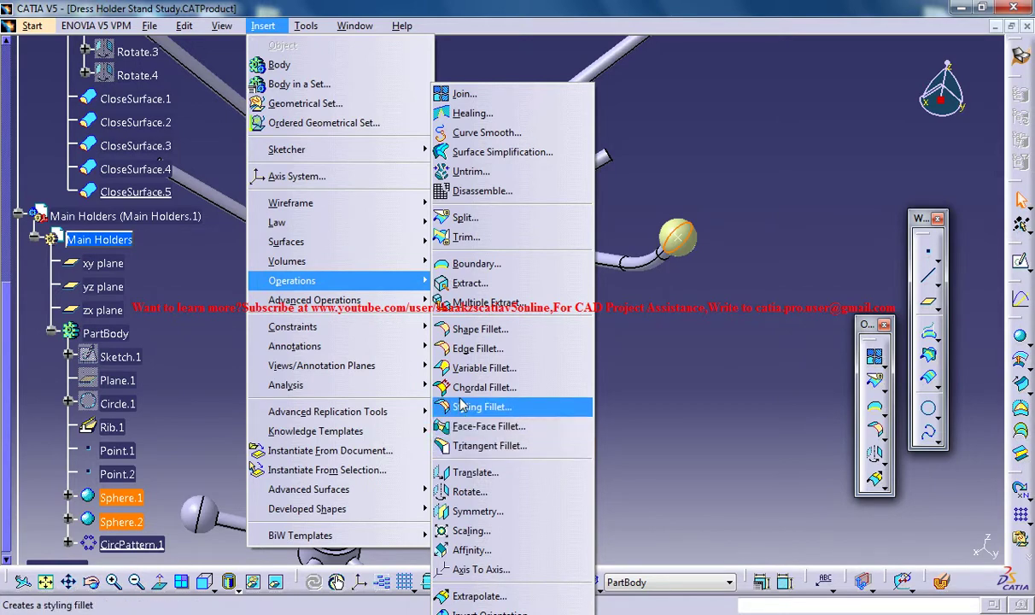
pyautogui.click(470, 491)
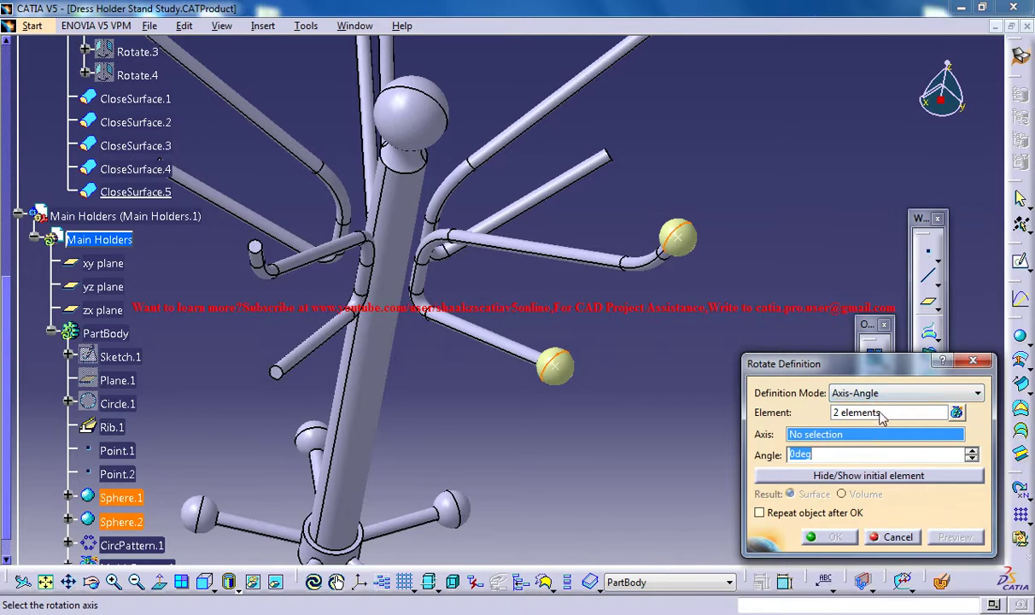
pyautogui.rightClick(818, 444)
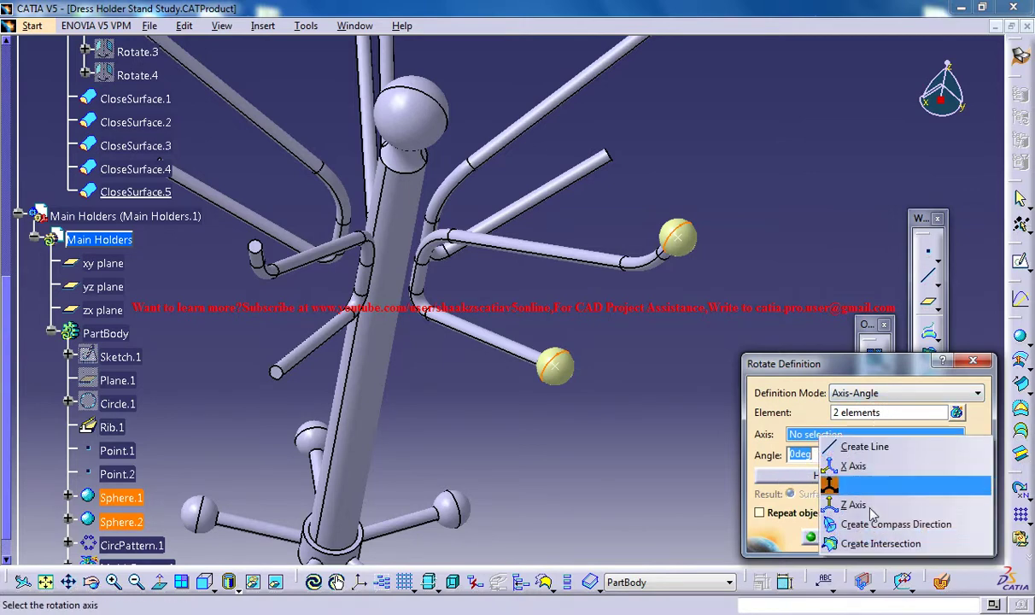
pyautogui.click(854, 440)
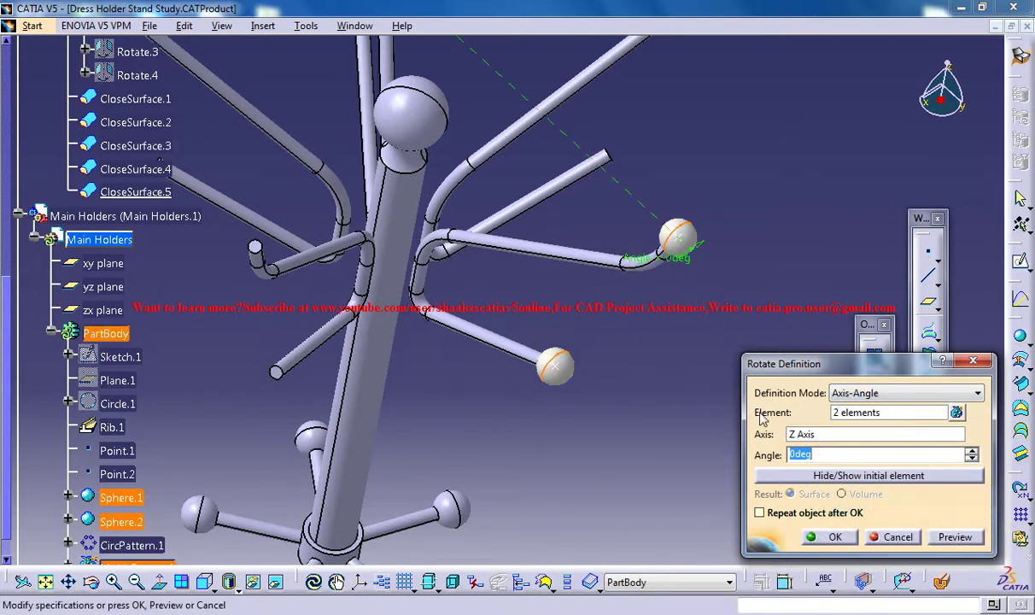
pyautogui.write('7')
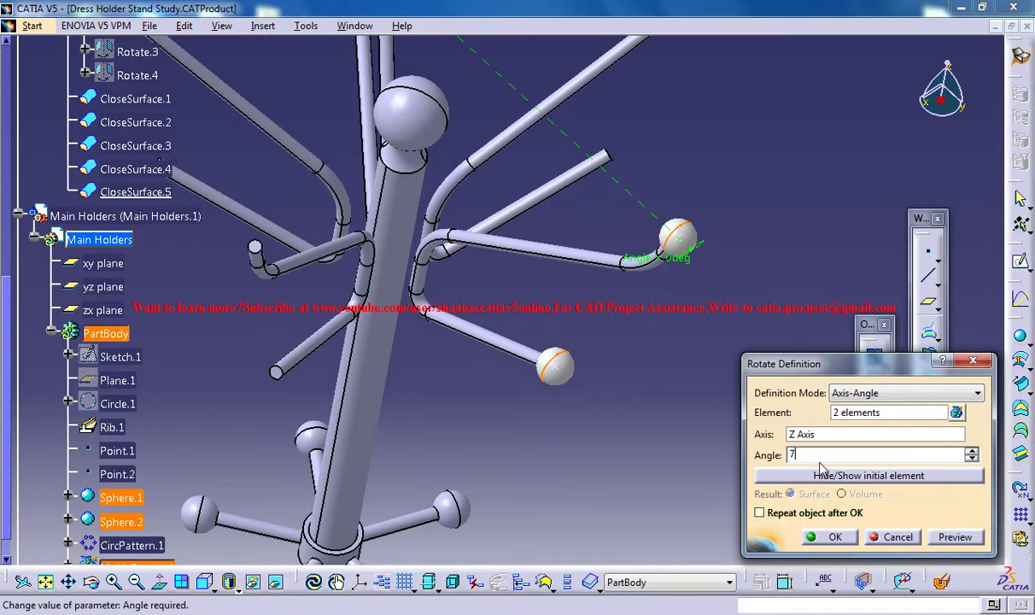
pyautogui.write('2')
pyautogui.click(844, 515)
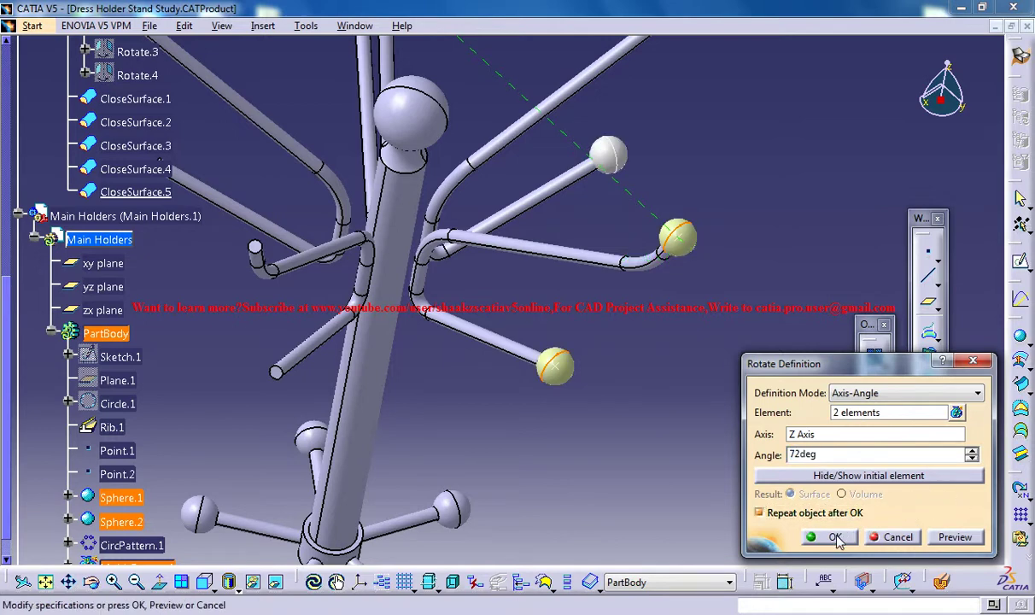
pyautogui.click(833, 536)
# Repeat the 72° sphere rotation for 3 more instances so every arm gets spheres
pyautogui.moveTo(651, 228); pyautogui.dragTo(661, 286, button='middle')
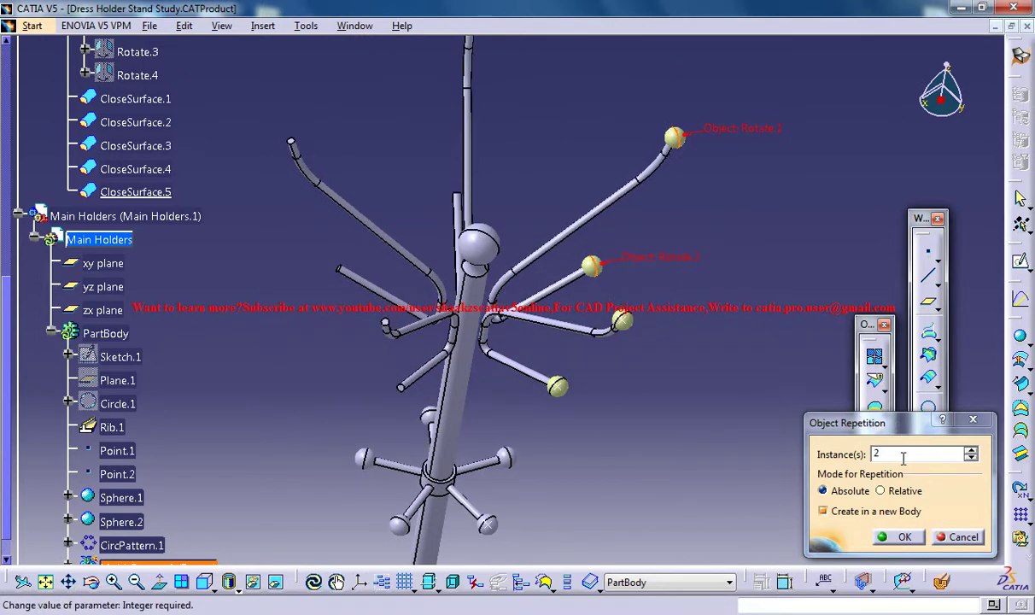
pyautogui.moveTo(903, 459); pyautogui.dragTo(819, 454)
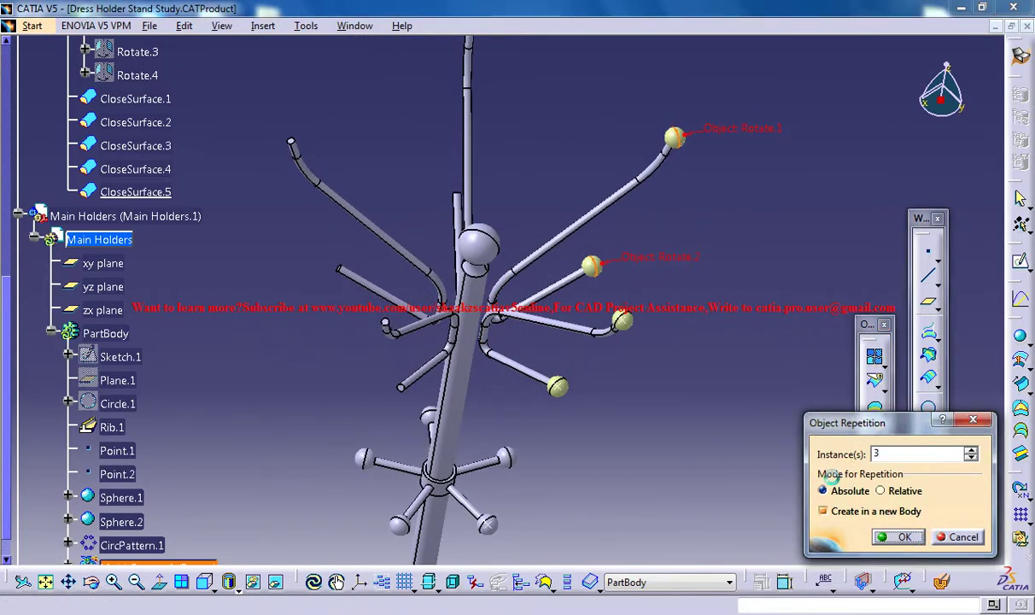
pyautogui.write('3')
pyautogui.click(897, 536)
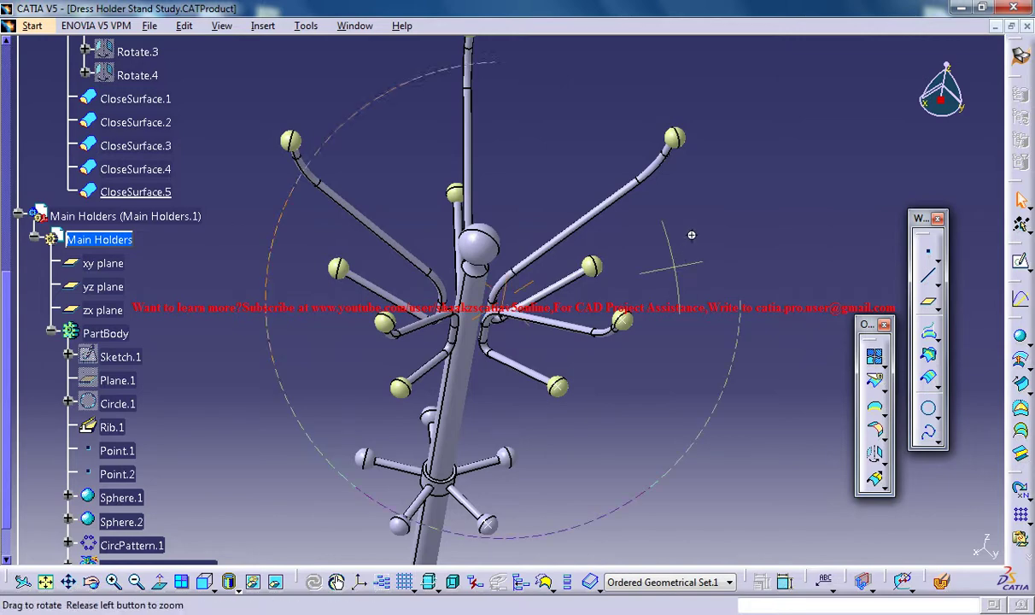
pyautogui.moveTo(691, 234); pyautogui.dragTo(664, 328, button='middle')
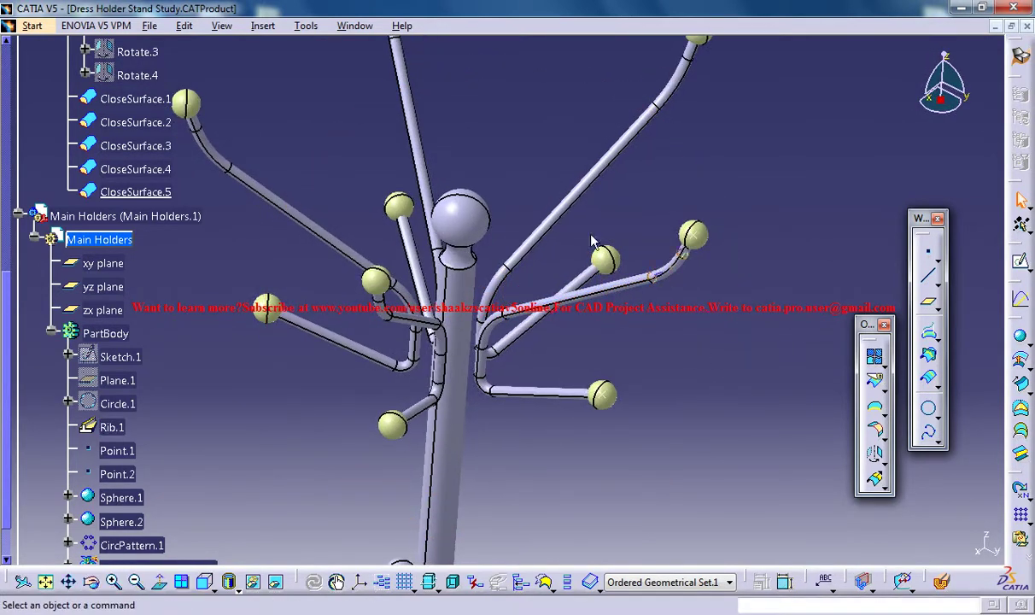
# Switch back to the Part Design workbench and scroll the tree to the spheres
pyautogui.click(32, 26)
pyautogui.moveTo(96, 26)
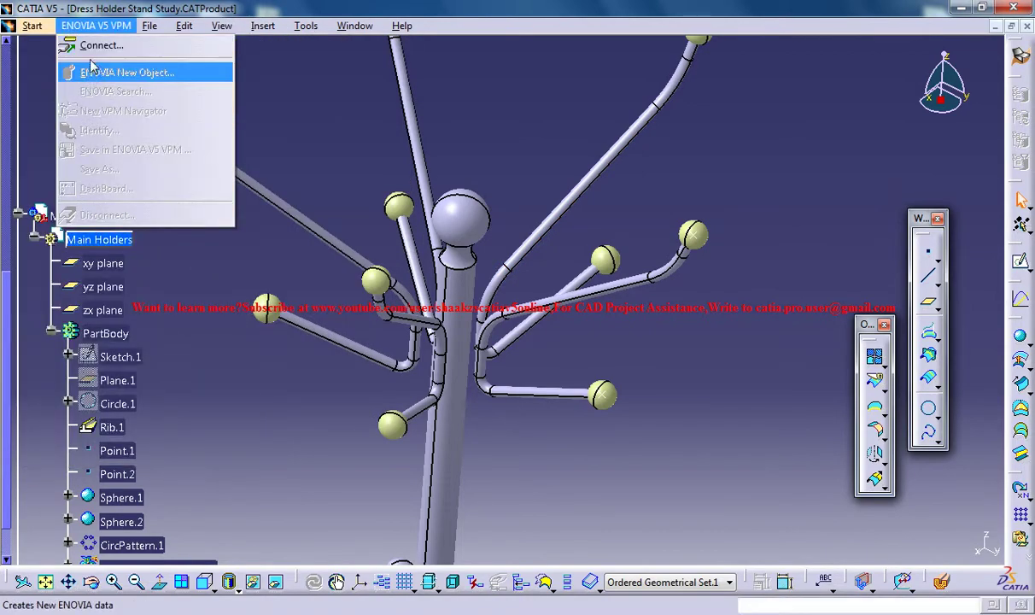
pyautogui.moveTo(32, 26)
pyautogui.moveTo(81, 64)
pyautogui.click(295, 65)
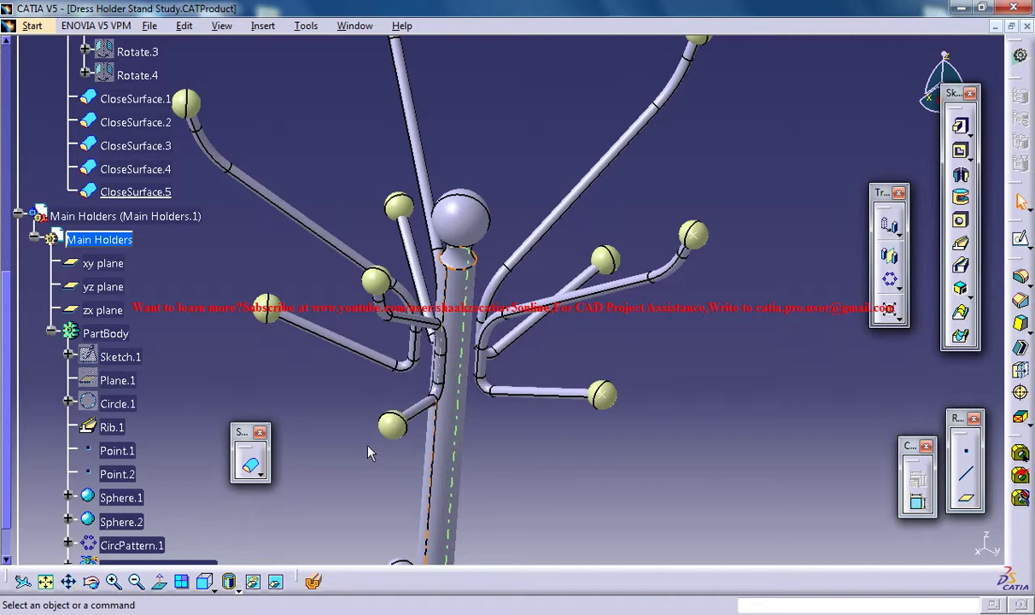
pyautogui.moveTo(344, 375); pyautogui.dragTo(357, 284, button='middle')
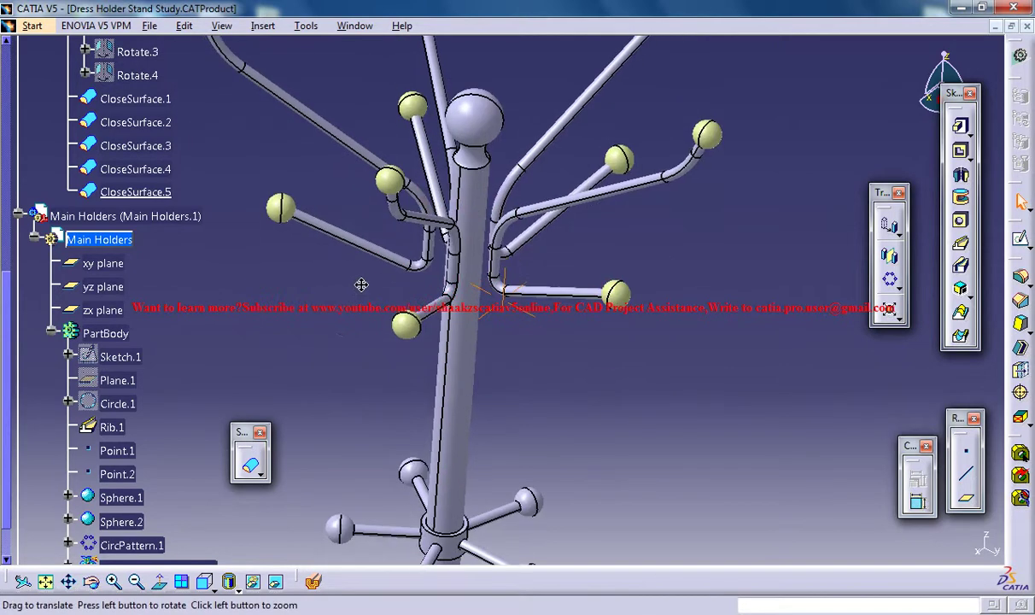
pyautogui.scroll(-3, 237, 332)
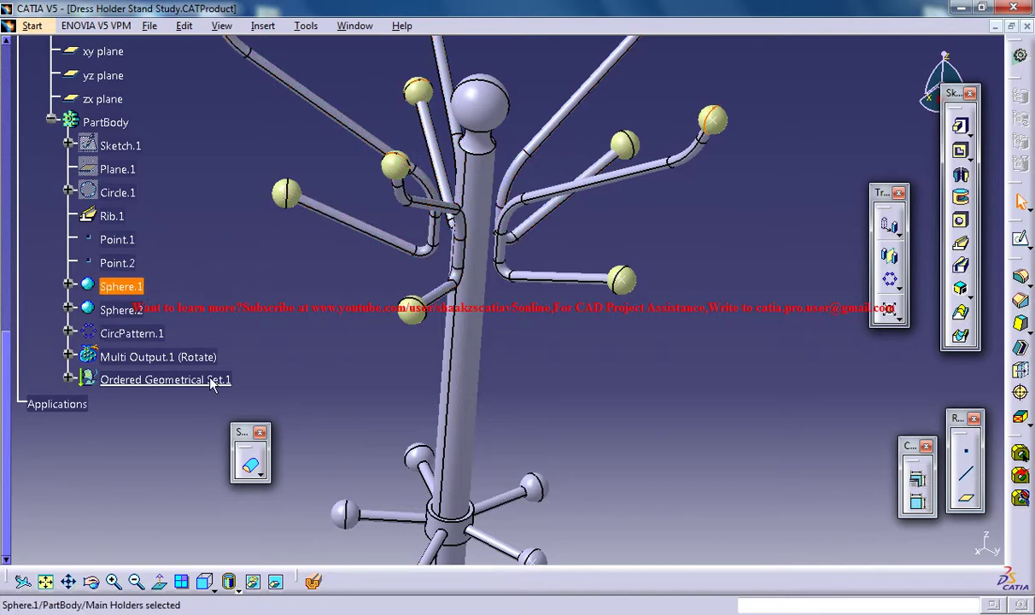
# Close Sphere.1 and Sphere.2 into solids, accepting the in-work object warning
pyautogui.click(249, 463)
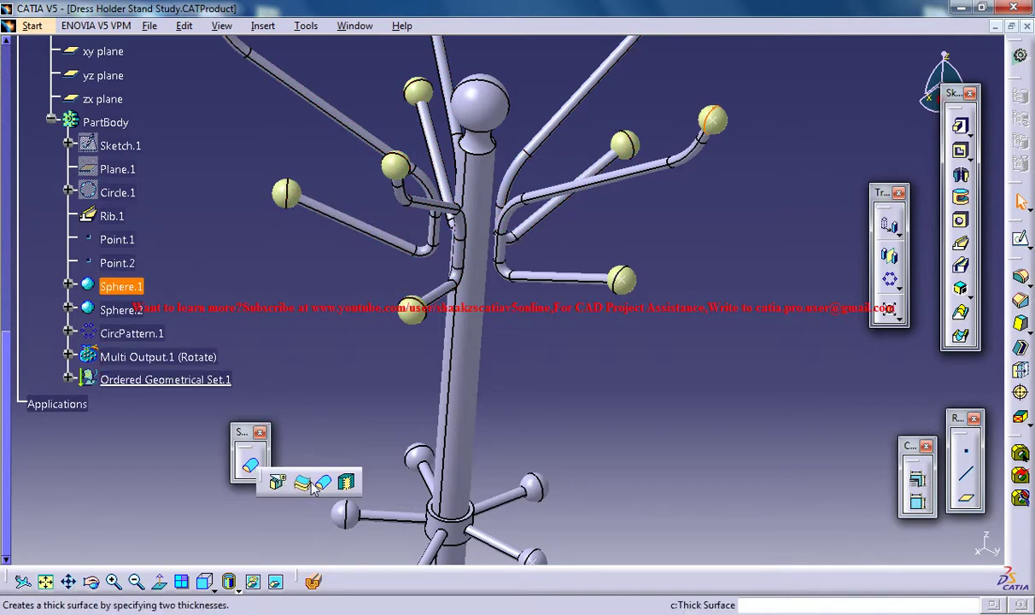
pyautogui.click(323, 485)
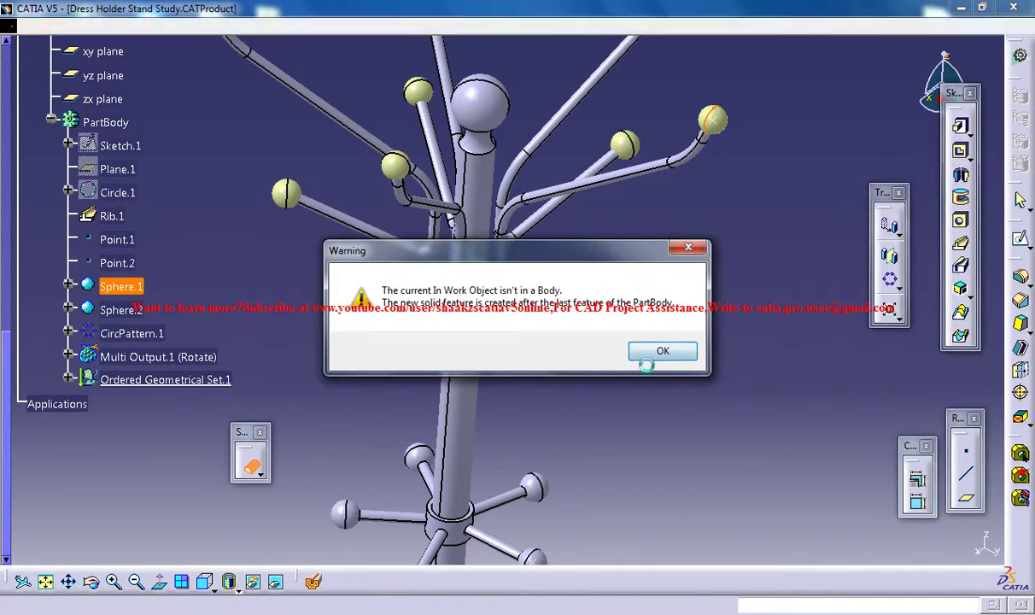
pyautogui.click(661, 351)
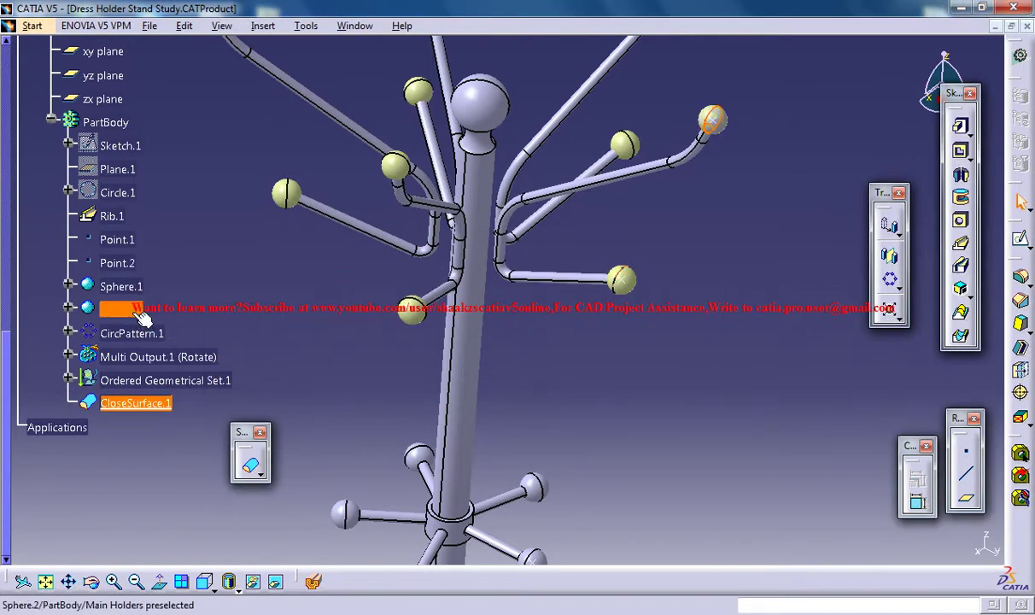
pyautogui.click(265, 472)
pyautogui.click(305, 376)
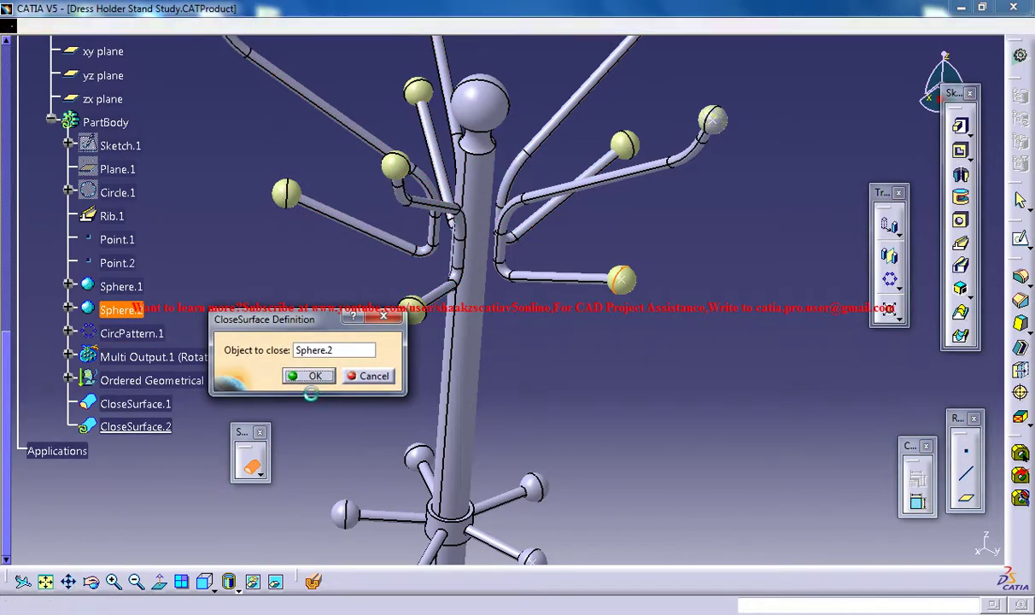
# Close Rotate.1 and Rotate.2 from Multi Output.1 into solids CloseSurface.3 and CloseSurface.4
pyautogui.click(68, 357)
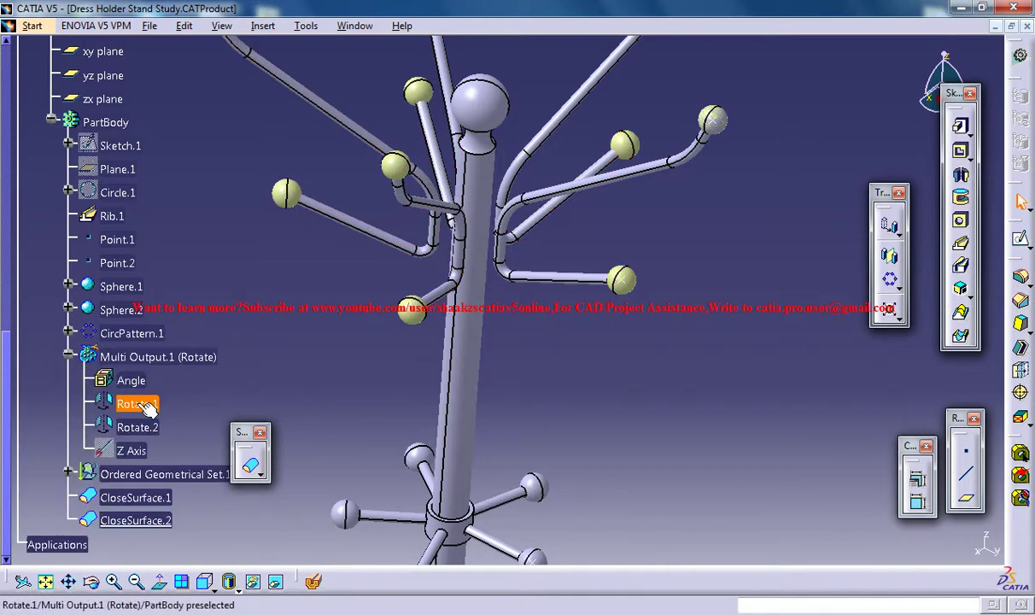
pyautogui.click(139, 404)
pyautogui.moveTo(554, 234); pyautogui.dragTo(205, 443, button='middle')
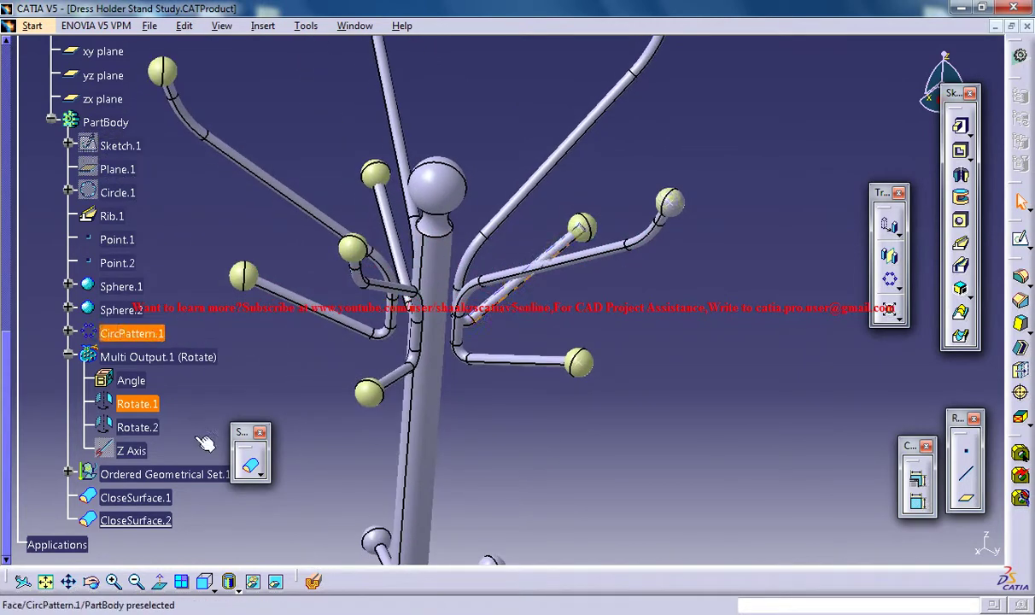
pyautogui.click(256, 469)
pyautogui.click(298, 370)
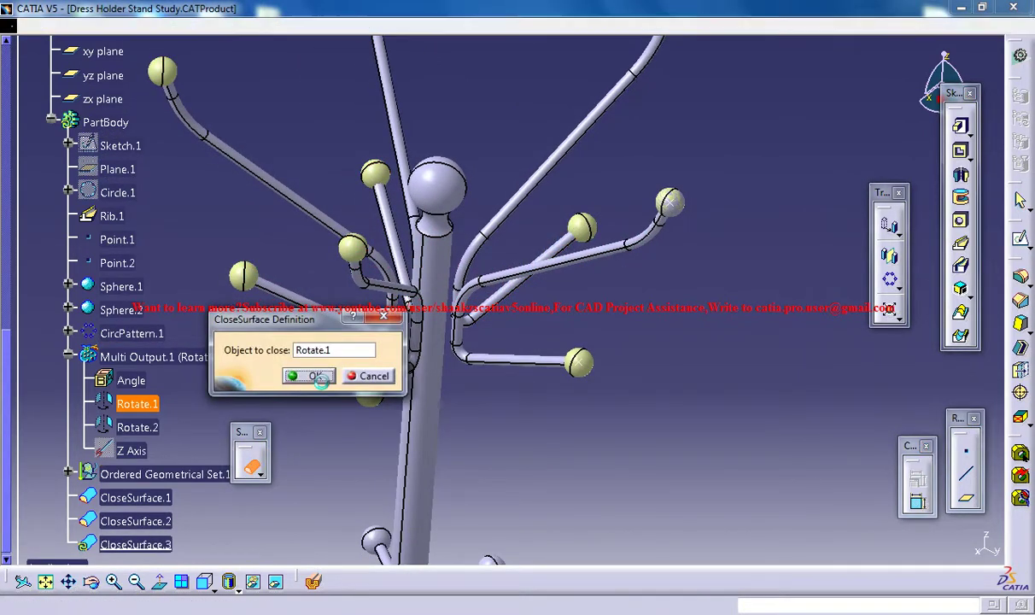
pyautogui.click(141, 427)
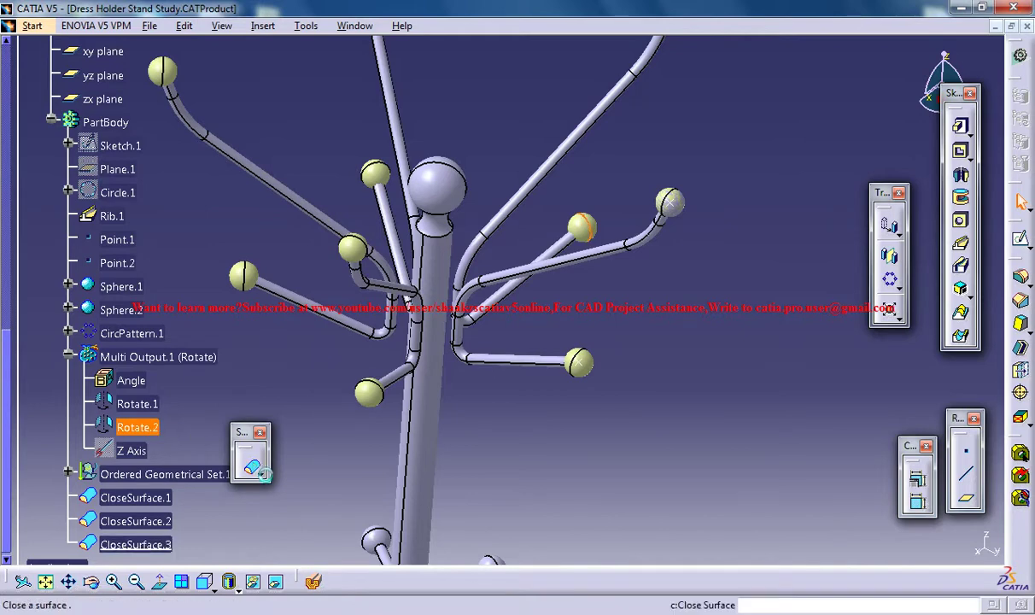
pyautogui.click(250, 465)
pyautogui.click(312, 377)
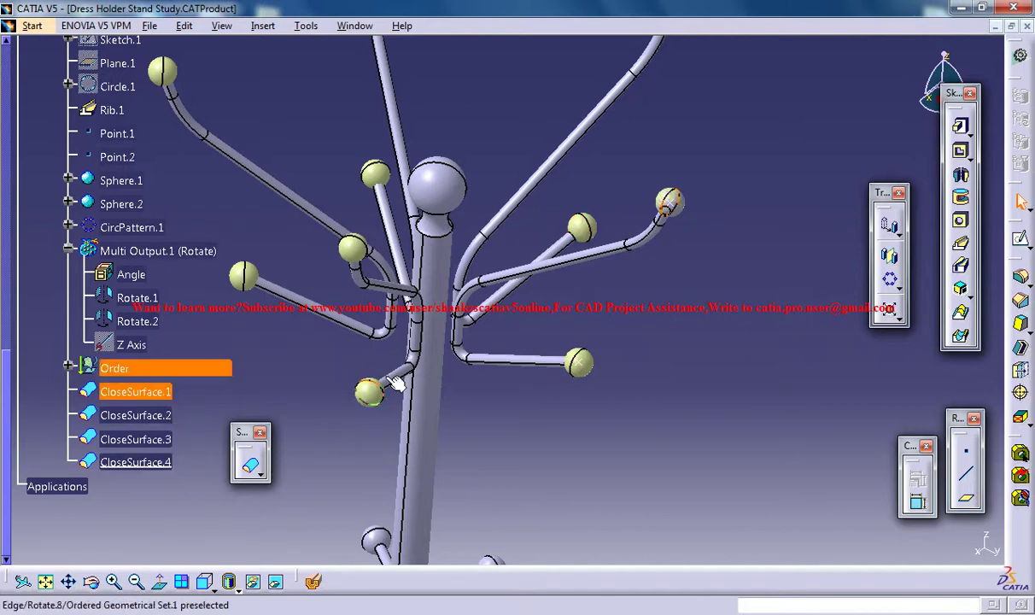
pyautogui.moveTo(489, 253)
pyautogui.mouseDown(button='middle')
pyautogui.moveTo(497, 291)
pyautogui.moveTo(503, 265)
pyautogui.mouseUp(button='middle')
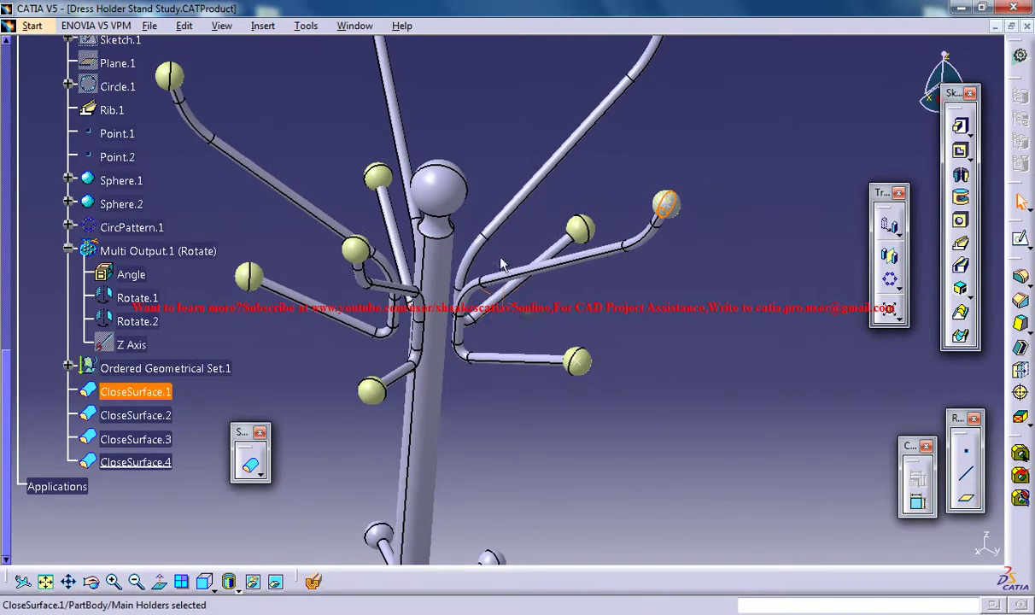
pyautogui.click(268, 386)
# Close Rotate.3, Rotate.4 and Rotate.5 into solid balls
pyautogui.click(69, 367)
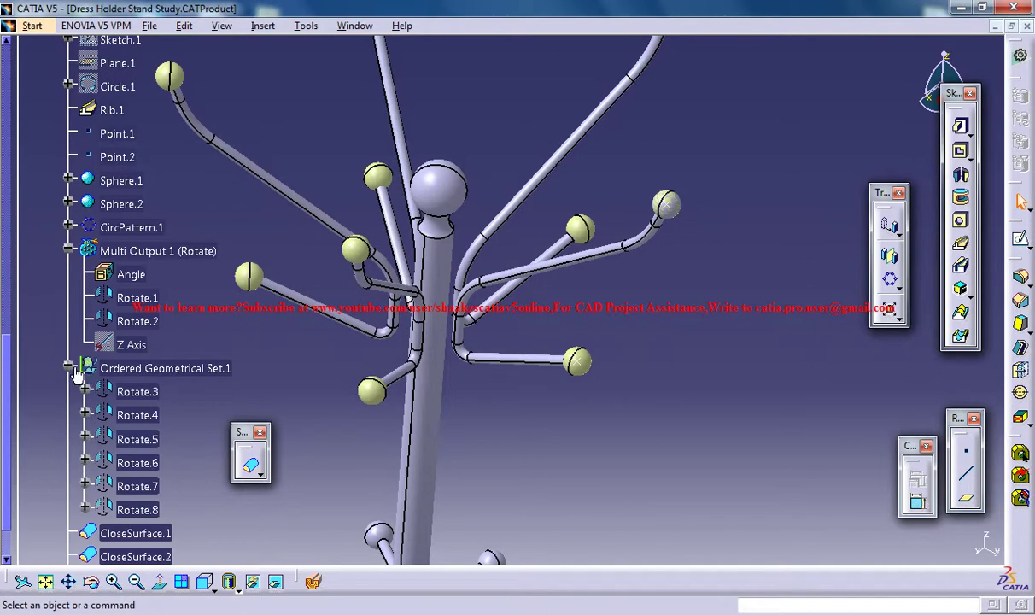
pyautogui.scroll(-3, 192, 385)
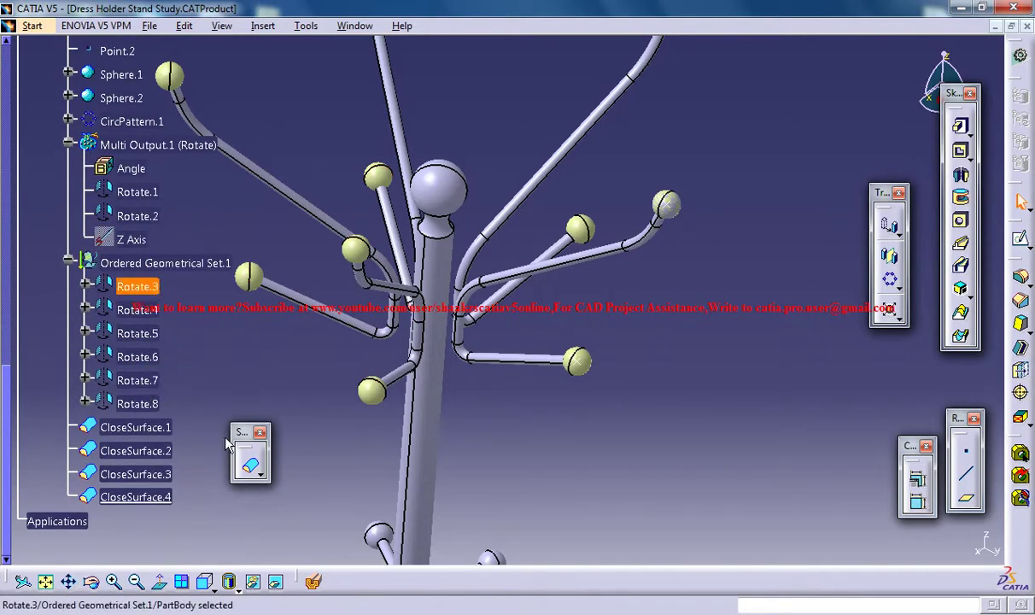
pyautogui.click(250, 464)
pyautogui.click(315, 377)
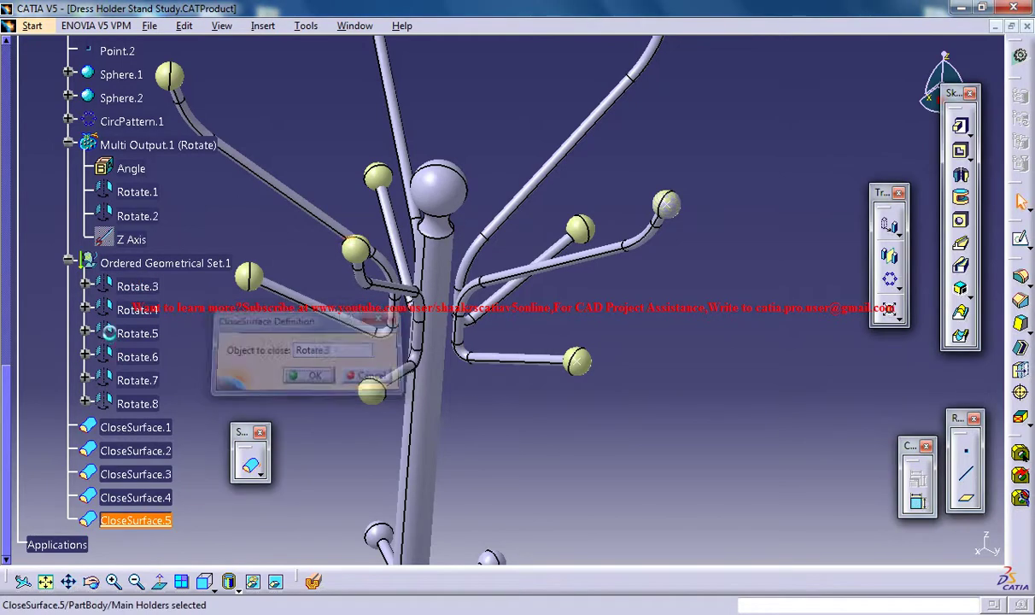
pyautogui.click(137, 309)
pyautogui.click(259, 466)
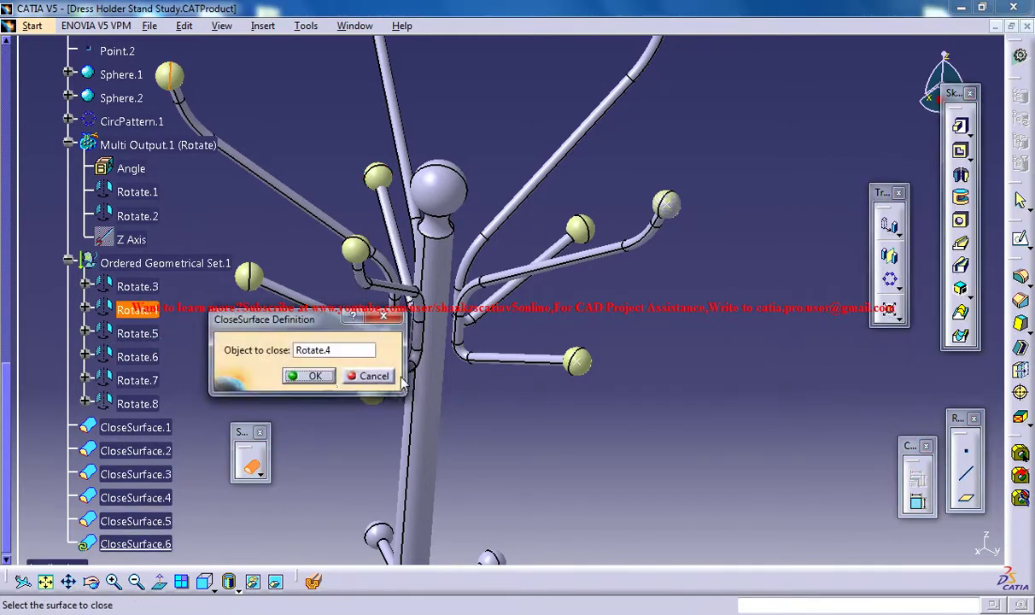
pyautogui.click(309, 376)
pyautogui.click(137, 333)
pyautogui.click(250, 464)
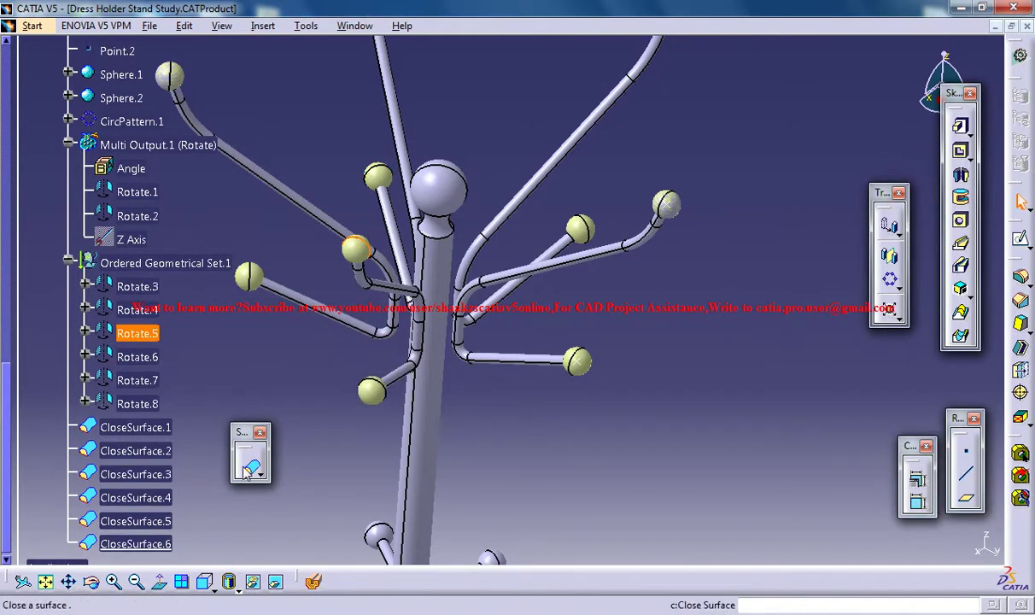
pyautogui.click(308, 374)
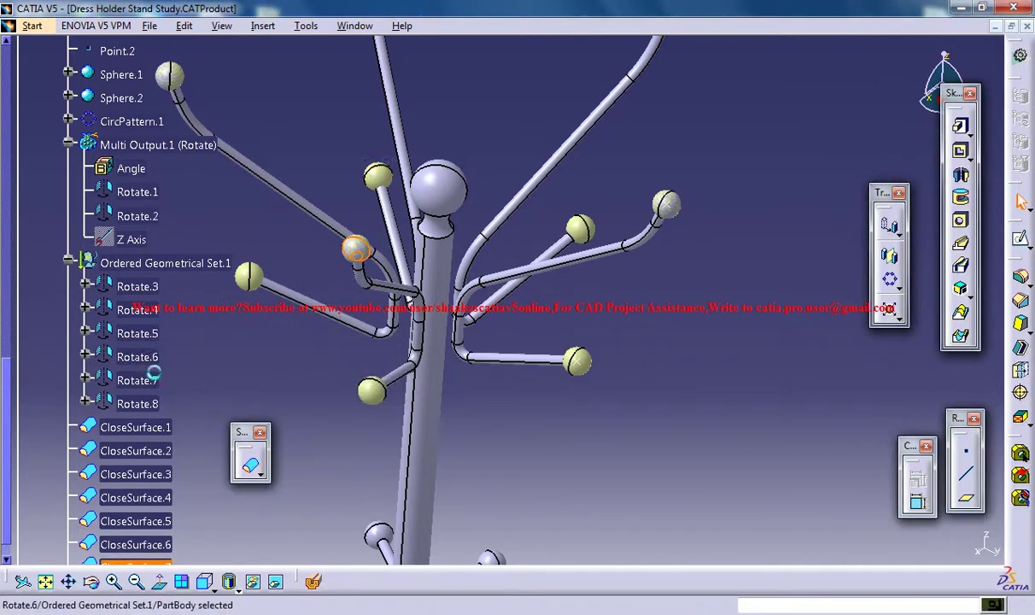
# Close Rotate.6, Rotate.7 and Rotate.8 into solids, up to CloseSurface.10
pyautogui.click(136, 357)
pyautogui.click(252, 466)
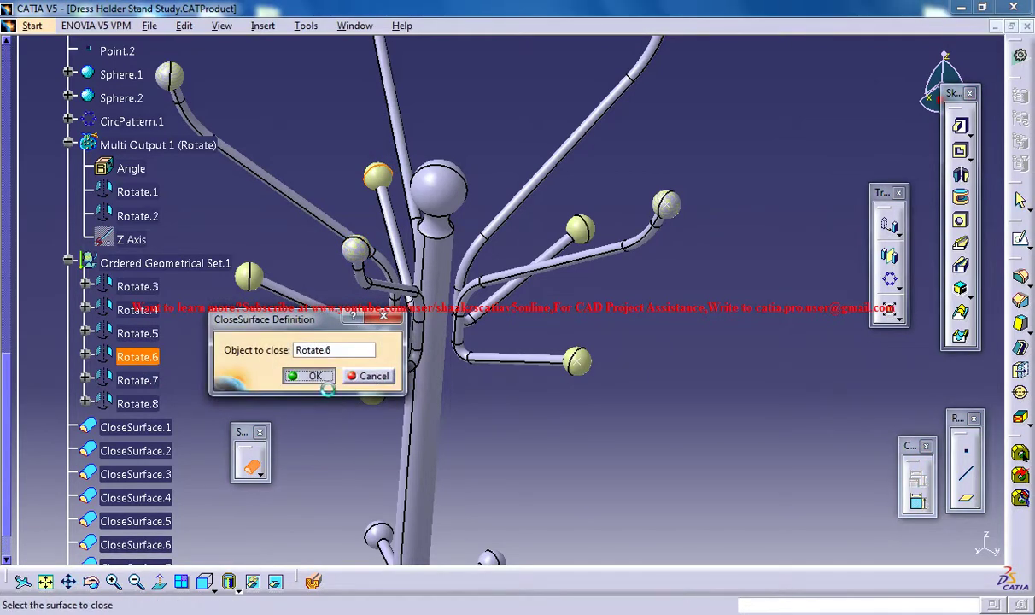
pyautogui.click(311, 376)
pyautogui.click(137, 380)
pyautogui.click(250, 466)
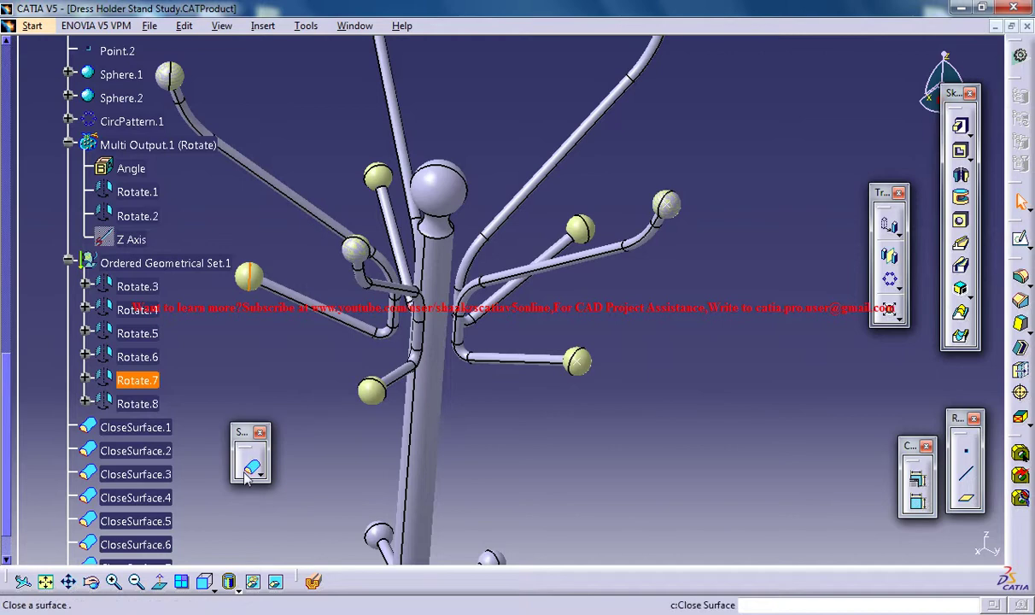
pyautogui.click(313, 374)
pyautogui.click(138, 403)
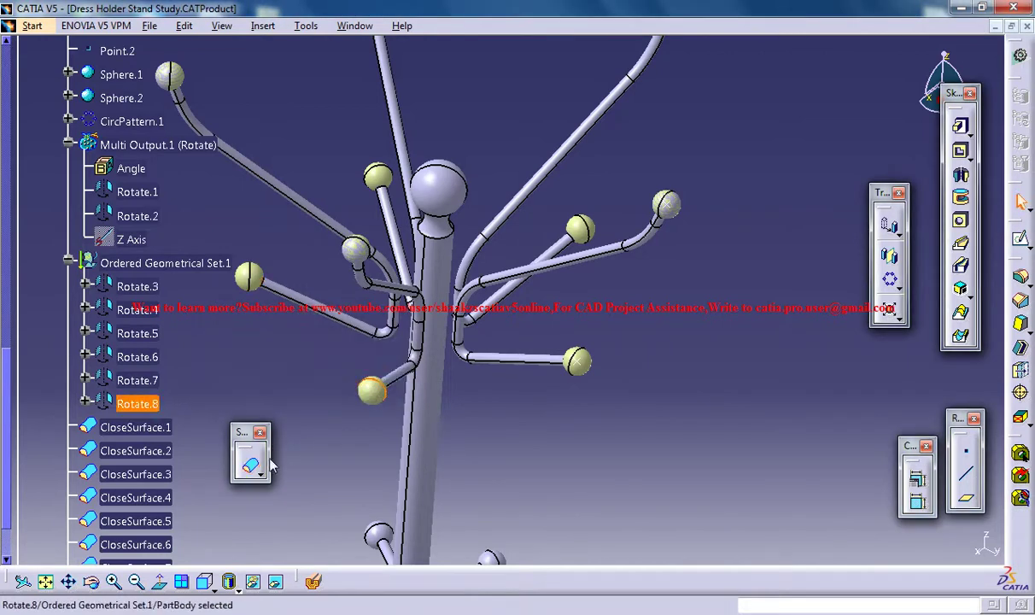
pyautogui.click(250, 467)
pyautogui.click(313, 376)
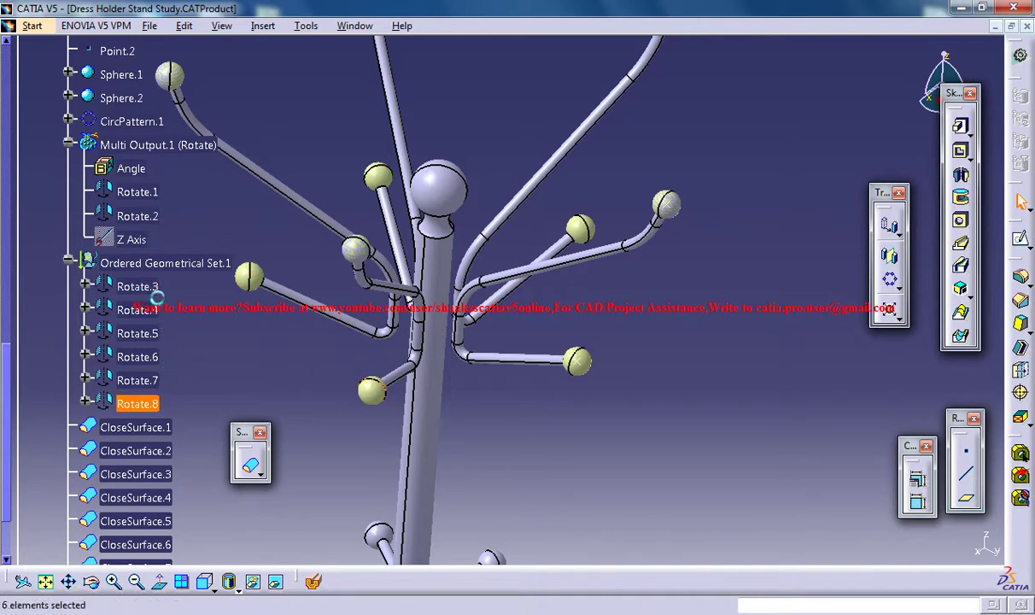
# Hide the rotated sphere surfaces Rotate.3–Rotate.8 and Rotate.1–Rotate.2
pyautogui.keyDown('shift'); pyautogui.click(139, 287); pyautogui.keyUp('shift')
pyautogui.rightClick(125, 272)
pyautogui.click(200, 333)
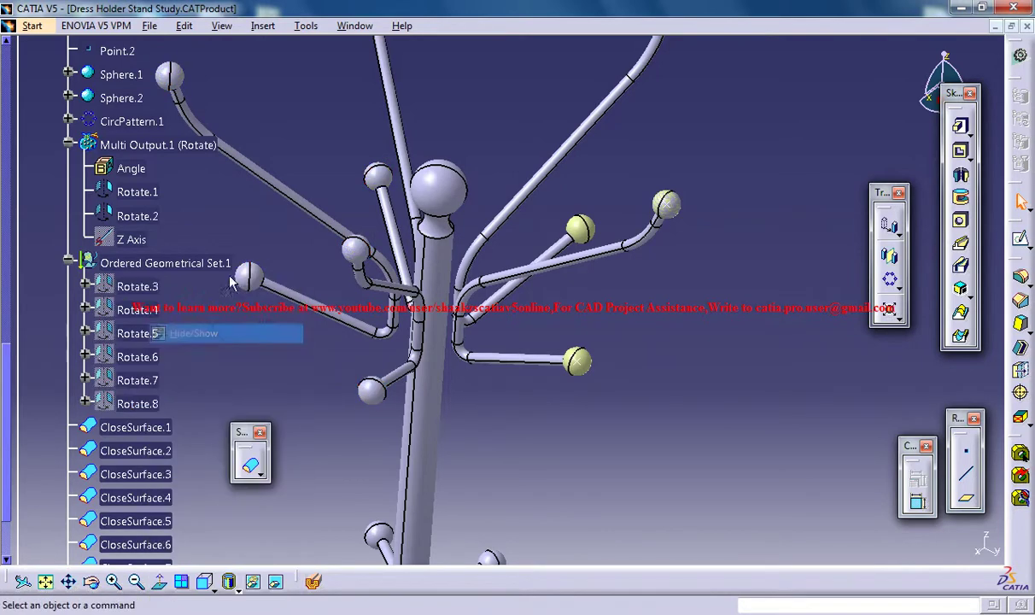
pyautogui.rightClick(148, 196)
pyautogui.click(205, 239)
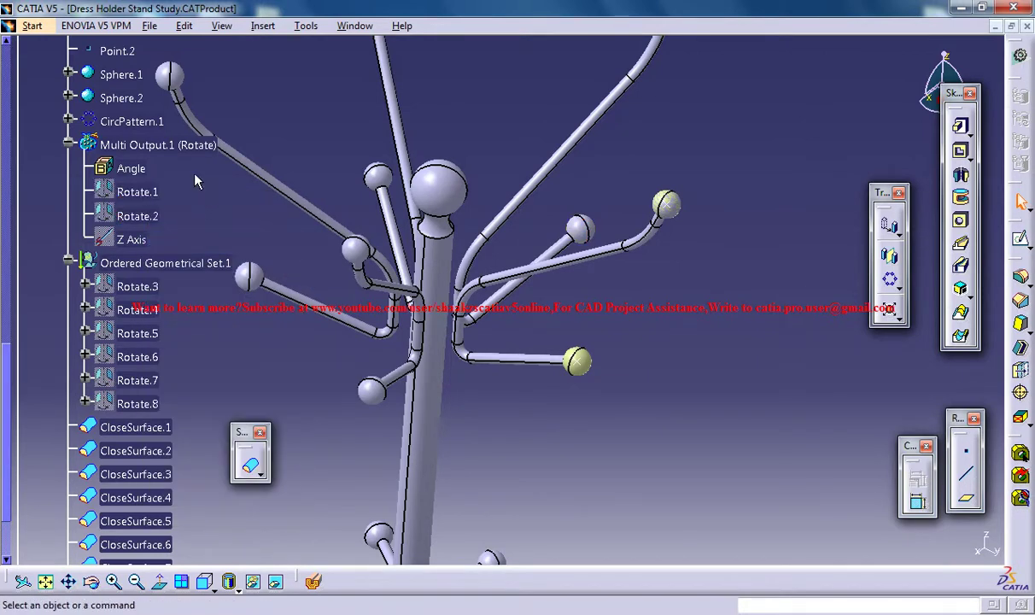
# Select the original Sphere.1 and Sphere.2 surfaces, then inspect the solid balls on the arms
pyautogui.scroll(2, 195, 180)
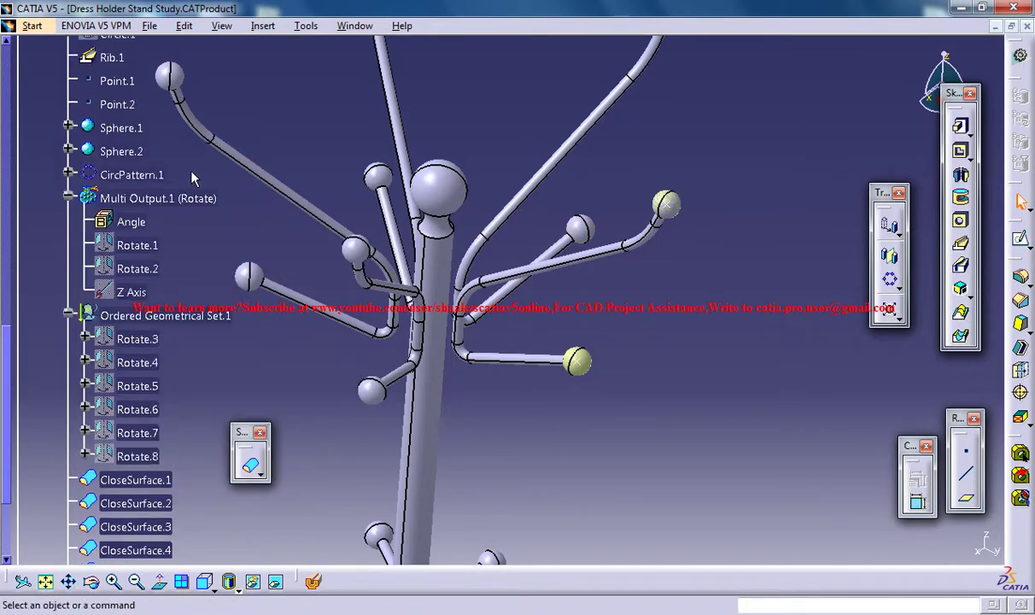
pyautogui.click(124, 128)
pyautogui.keyDown('ctrl'); pyautogui.click(137, 152); pyautogui.keyUp('ctrl')
pyautogui.rightClick(147, 154)
pyautogui.press('Escape')
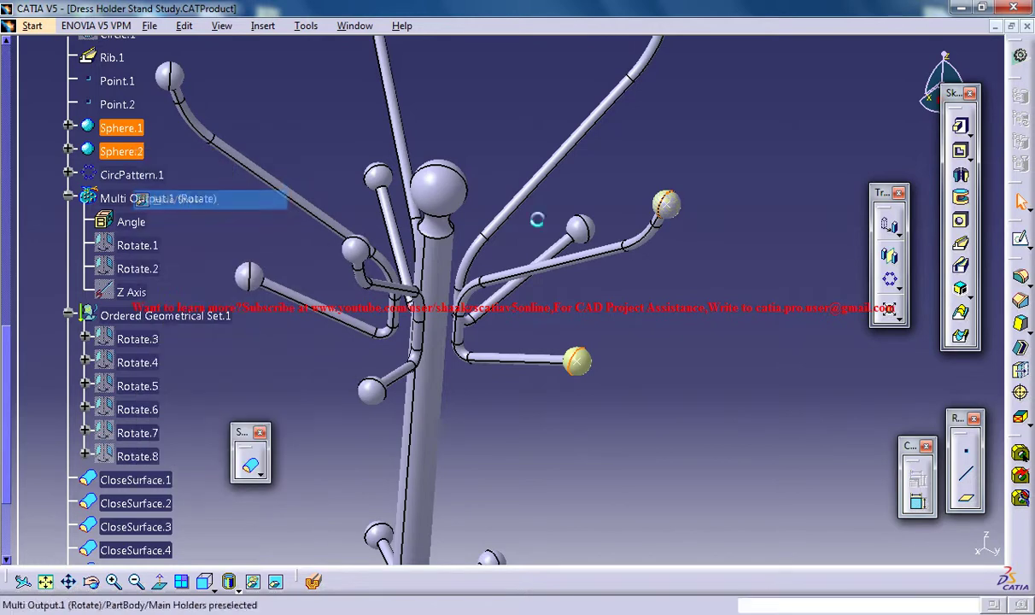
pyautogui.click(654, 148)
pyautogui.moveTo(654, 147); pyautogui.dragTo(494, 170, button='middle')
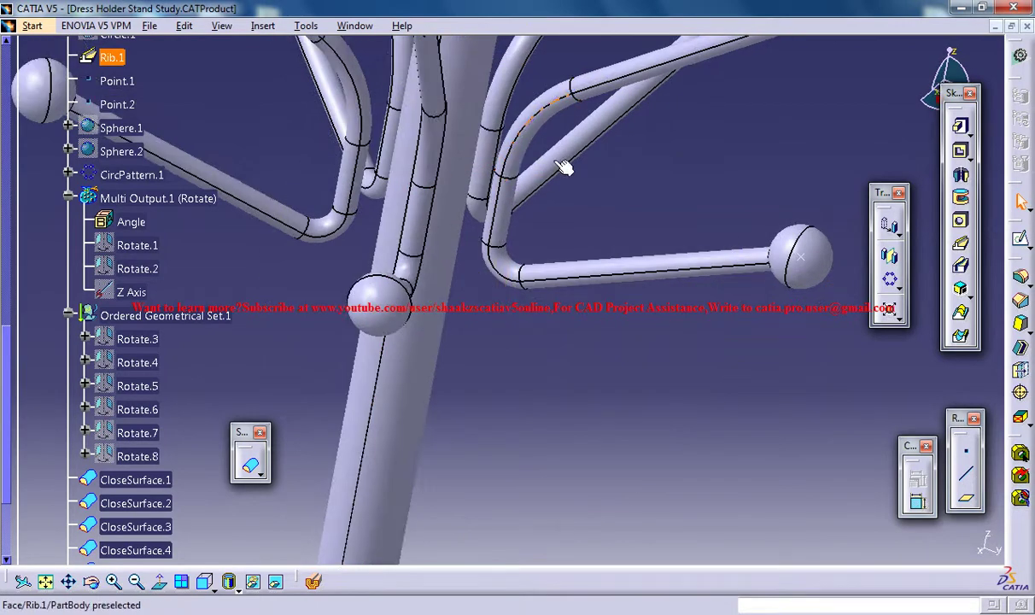